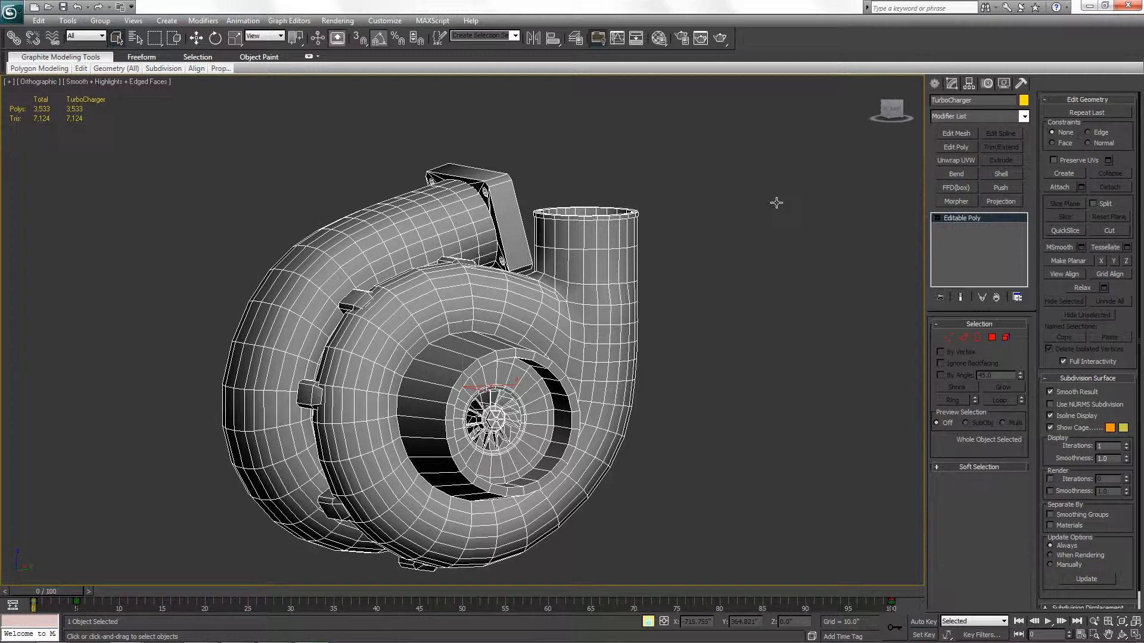
Add an Unwrap UVW modifier to the turbocharger and open the Turbo material's basic parameters.
click(938, 162)
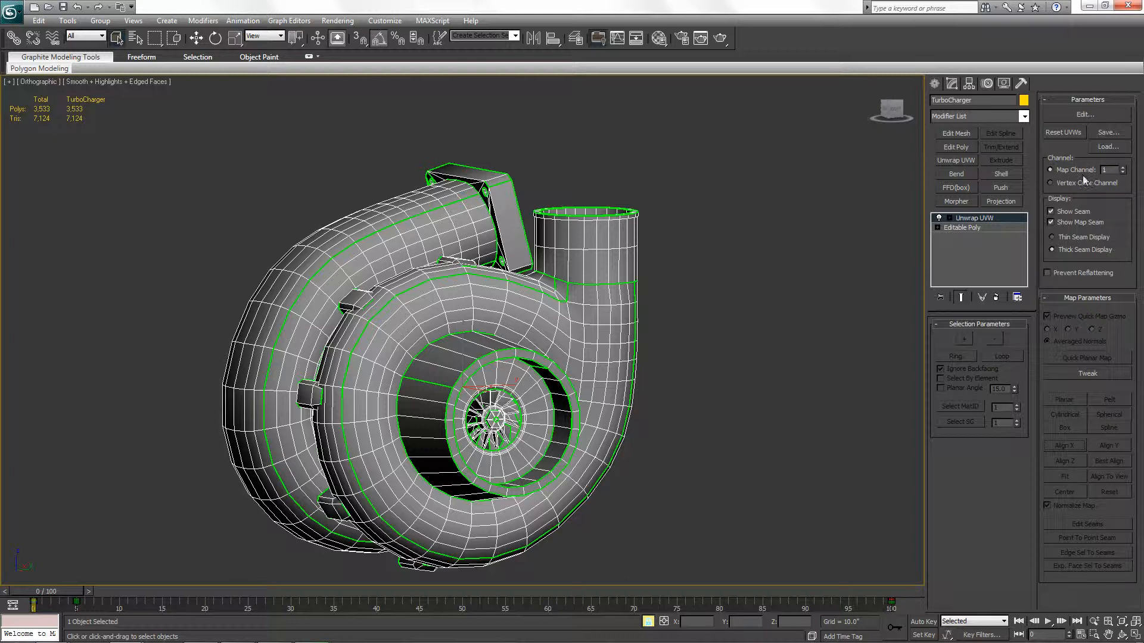
mouse_move(1122, 169)
mouse_down()
mouse_move(1118, 91)
mouse_move(1109, 562)
mouse_move(1088, 625)
mouse_move(1088, 8)
mouse_move(1127, 486)
mouse_move(1113, 171)
mouse_up()
key(m)
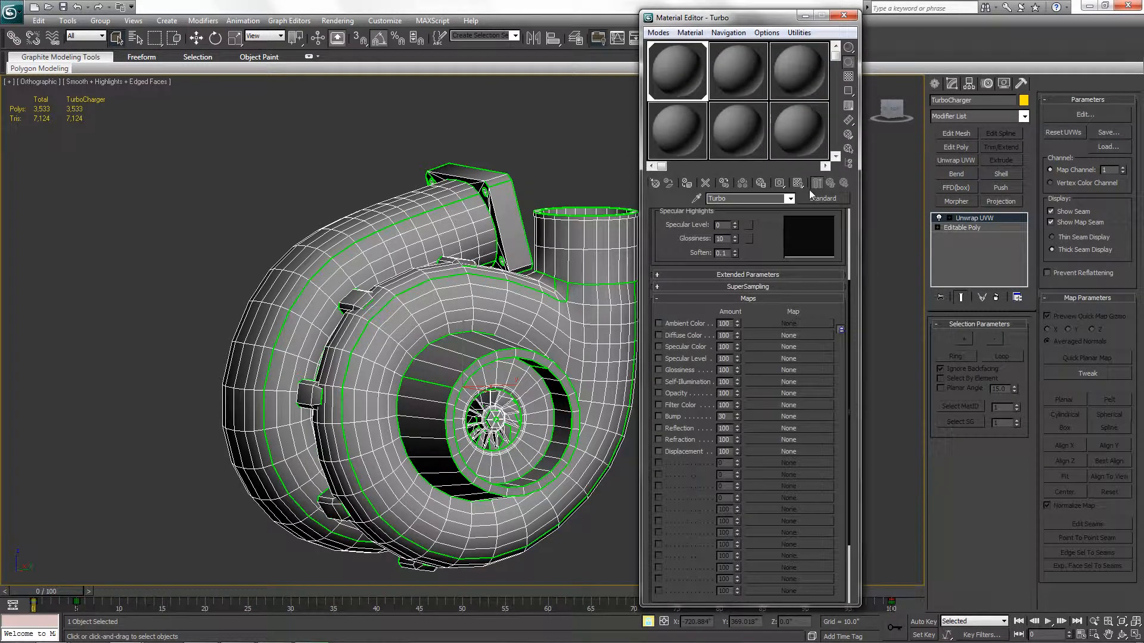
drag(771, 234, 772, 307)
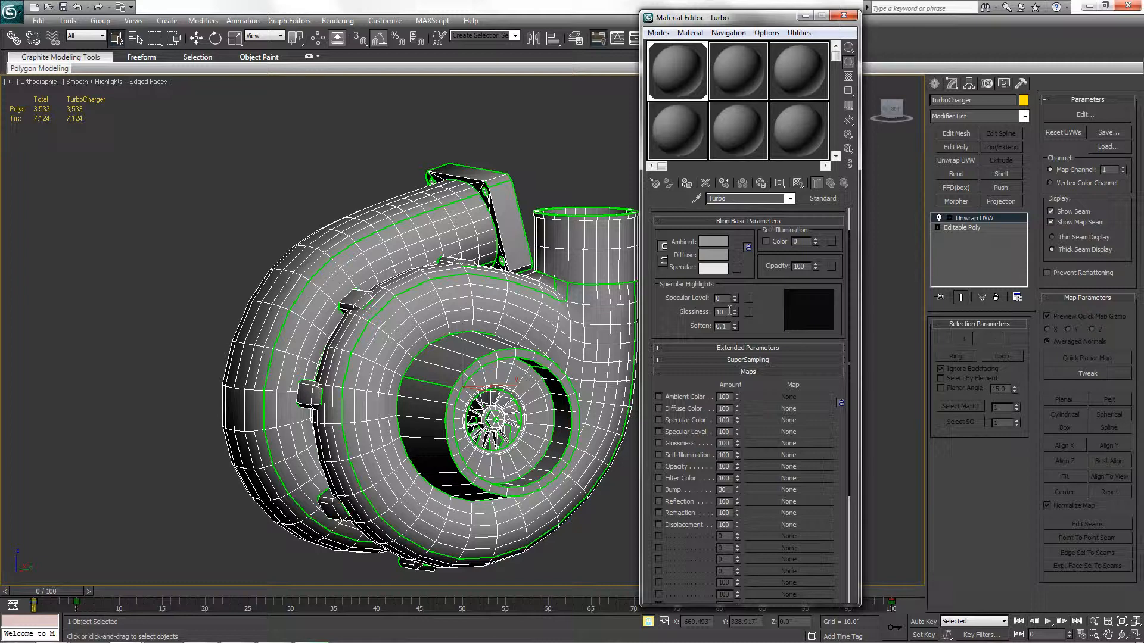
Open Render To Texture for the turbocharger, with padding 3 and the existing mapping channel 1.
key(0)
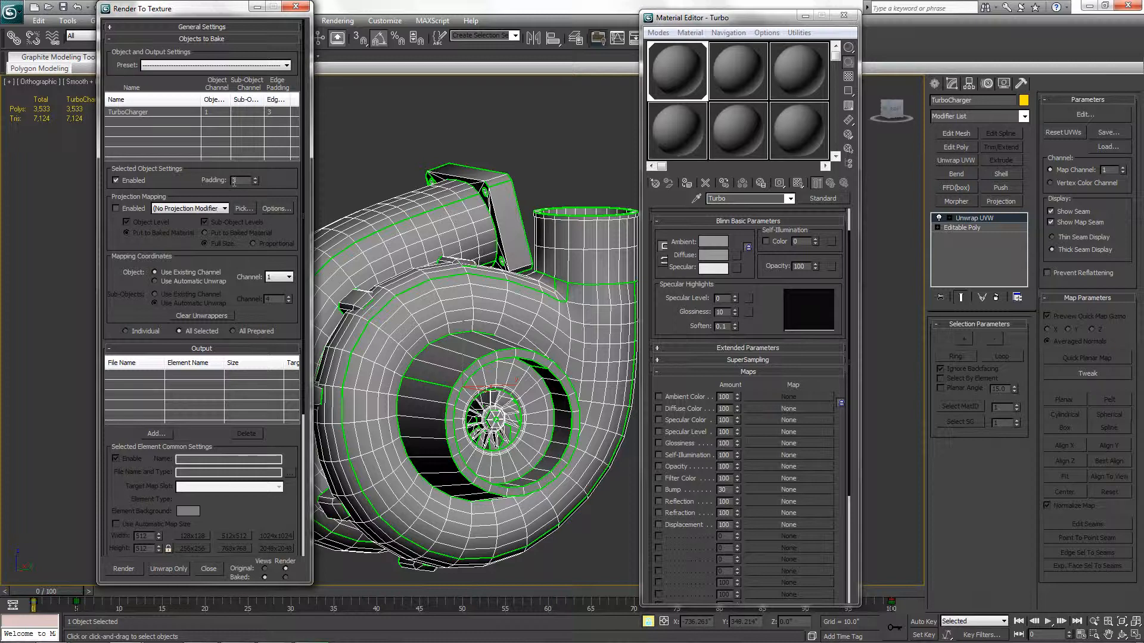
double_click(237, 181)
key(BackSpace)
scroll(273, 184, down, 3)
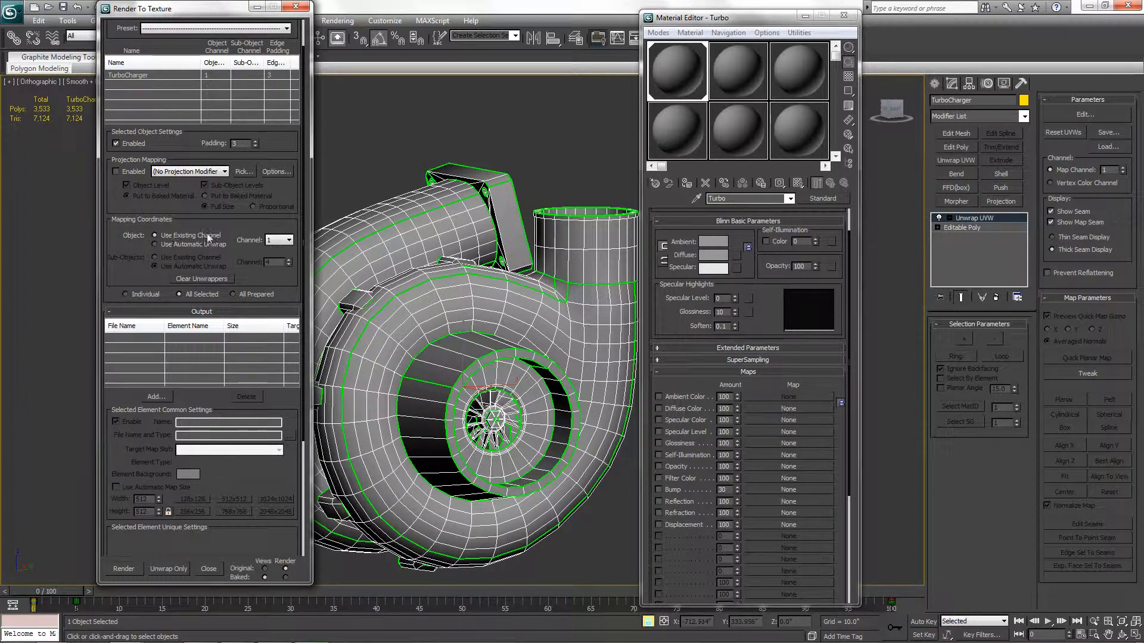
drag(243, 262, 242, 241)
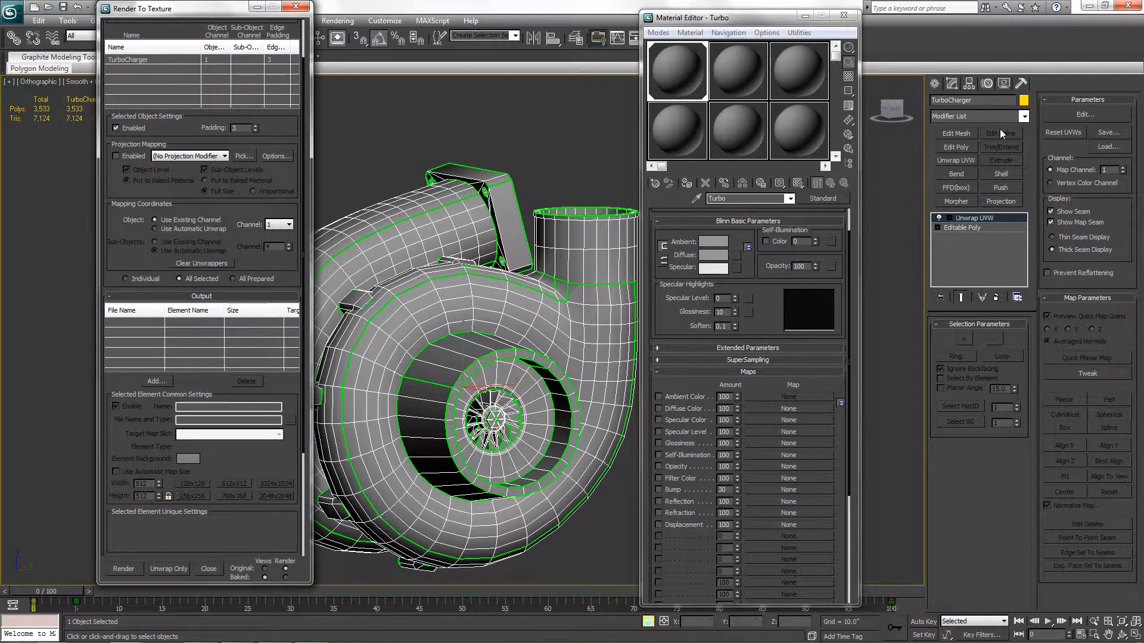
Open the turbocharger's UV layout in face selection mode and select its overlapped faces.
click(1056, 116)
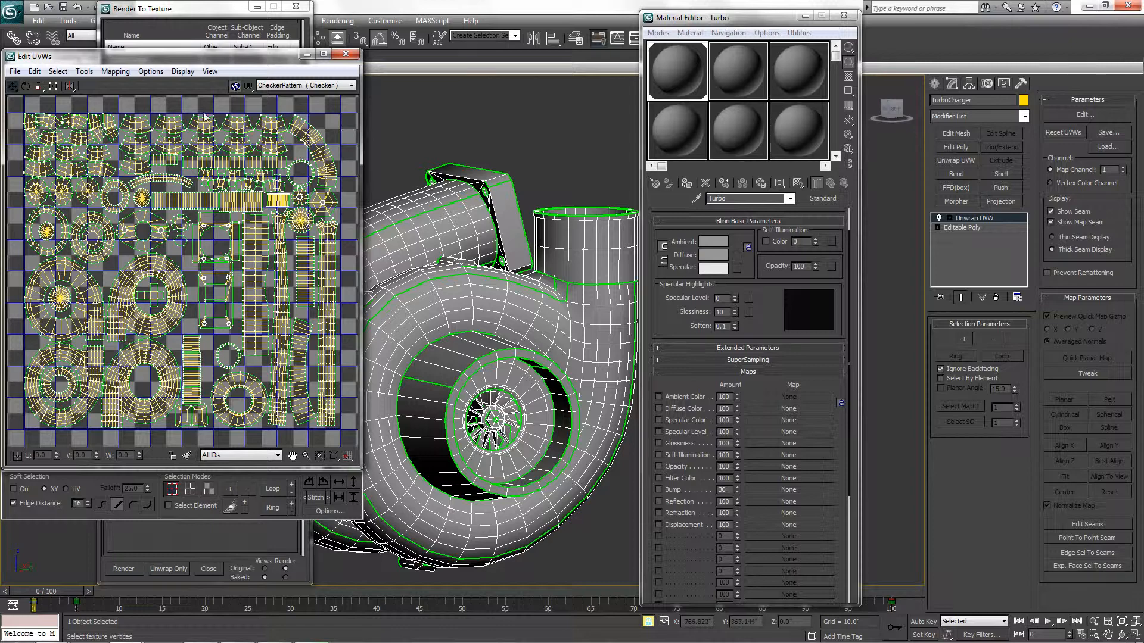
drag(190, 63, 479, 76)
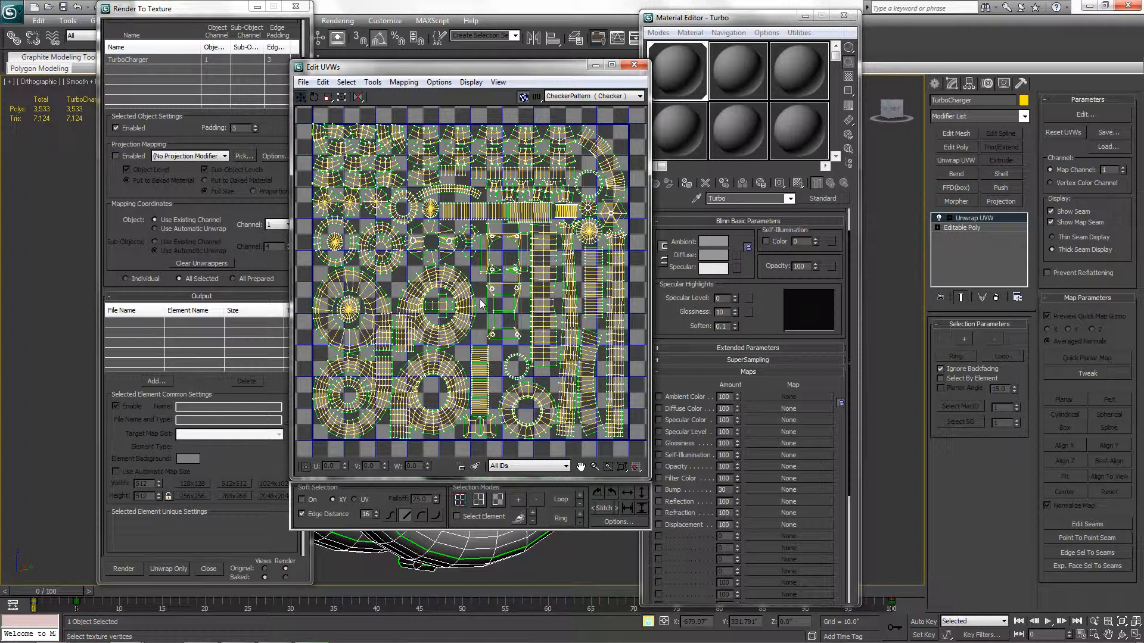
click(499, 501)
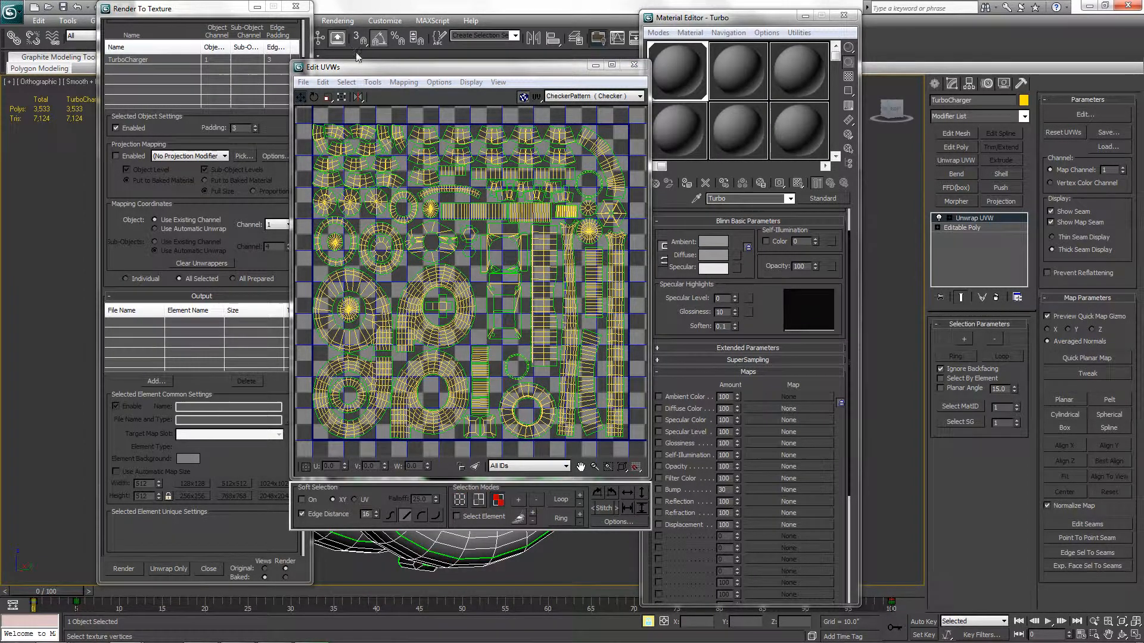
click(344, 81)
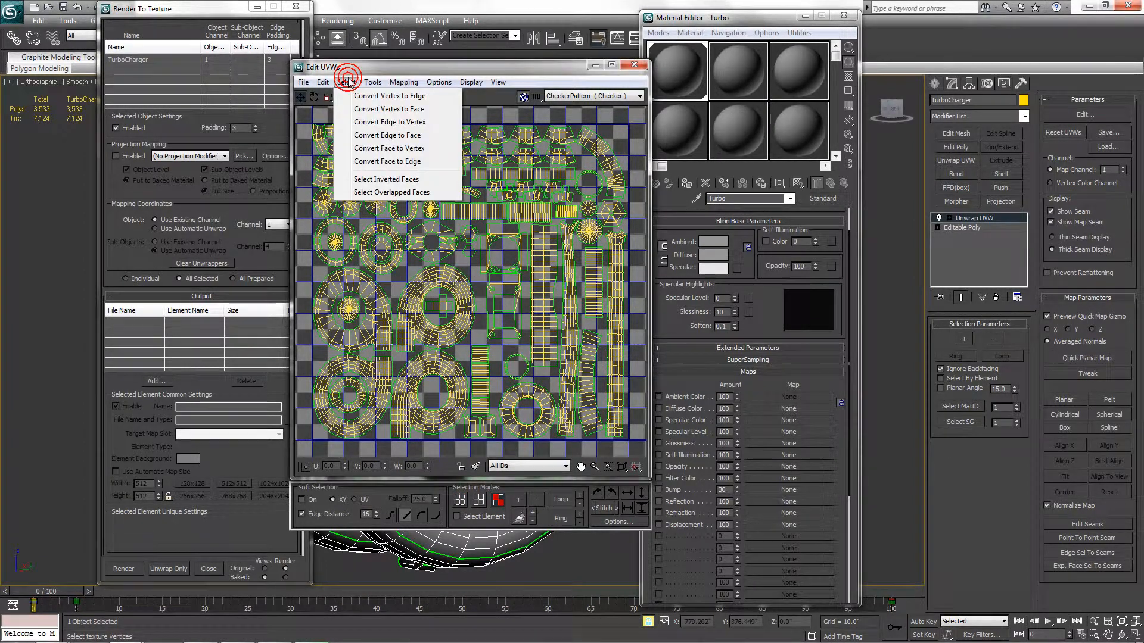
click(385, 192)
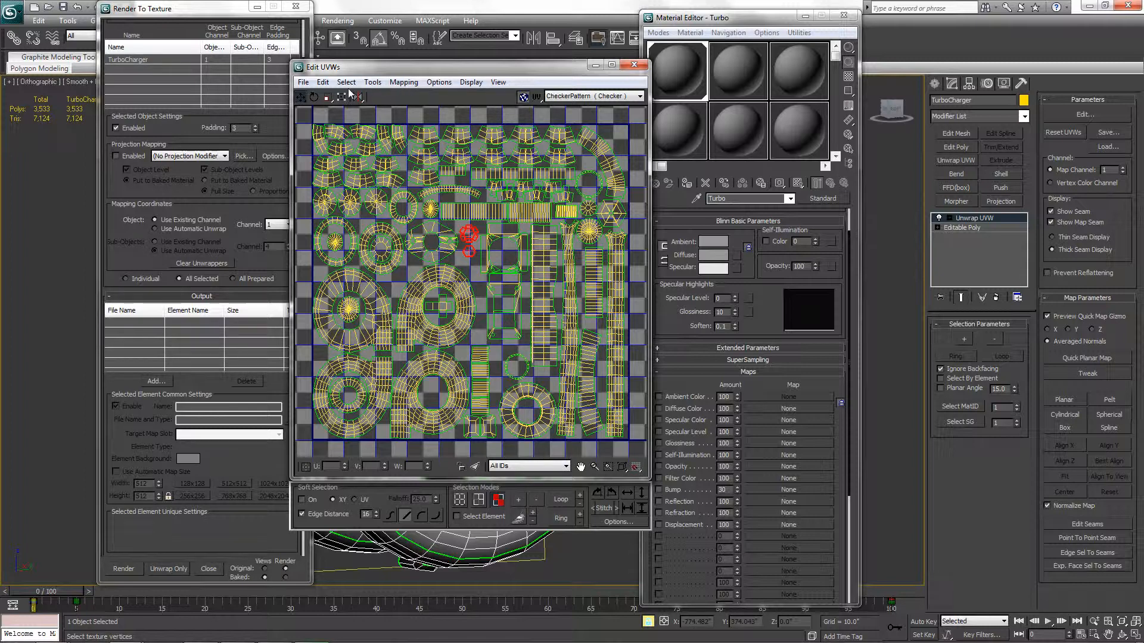
Add an Ambient Occlusion (MR) element to the turbocharger's texture bake output.
click(120, 206)
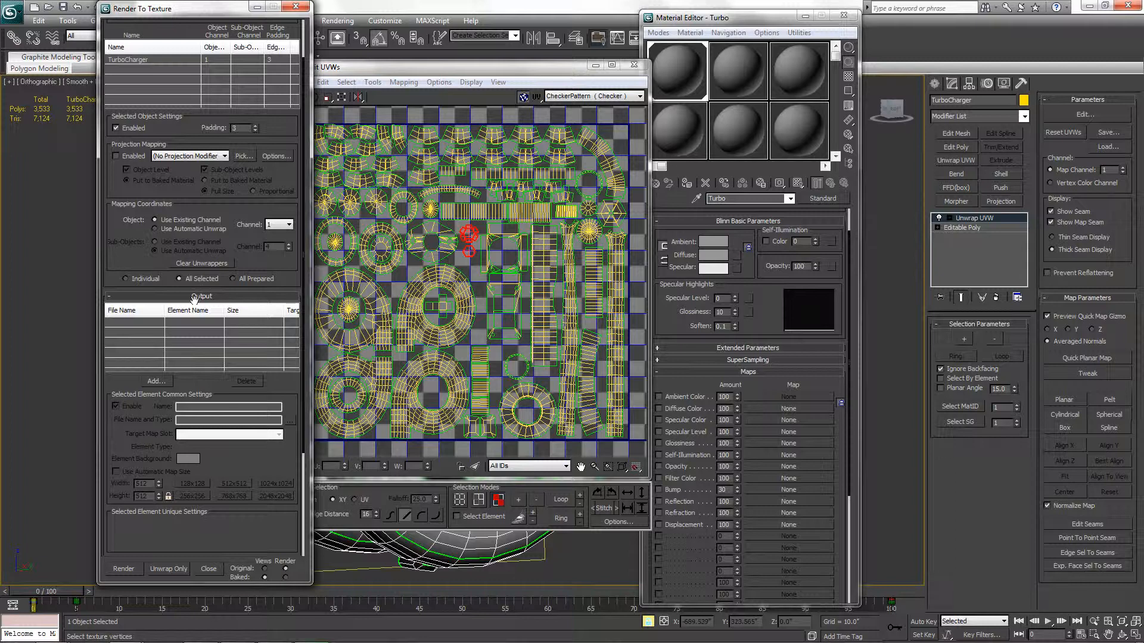
drag(203, 379, 199, 336)
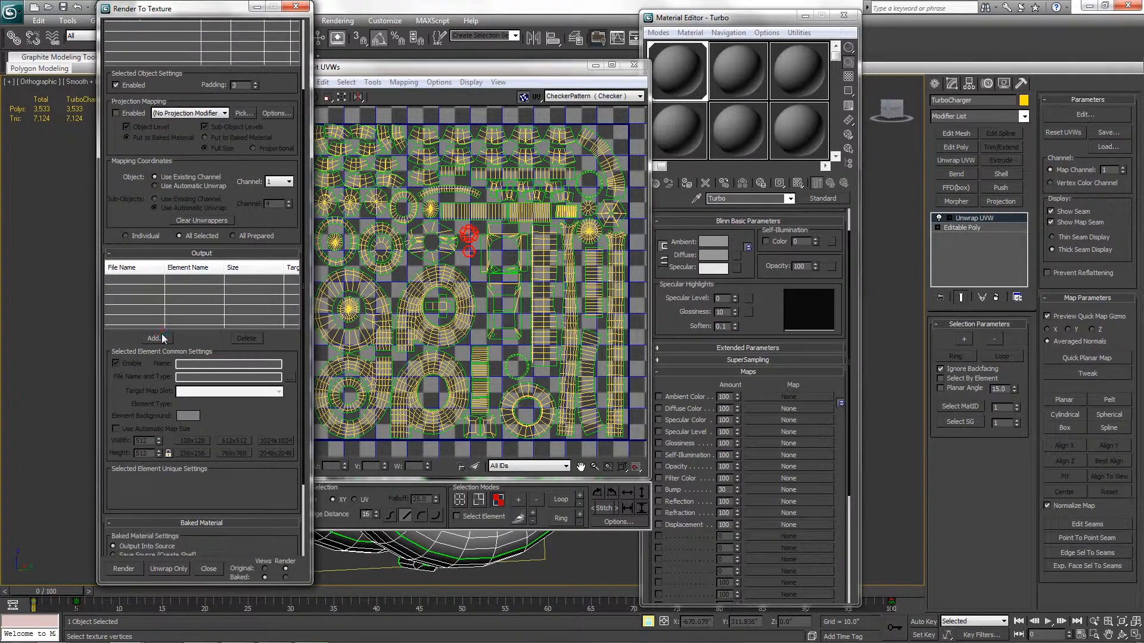
click(156, 339)
drag(545, 249, 332, 230)
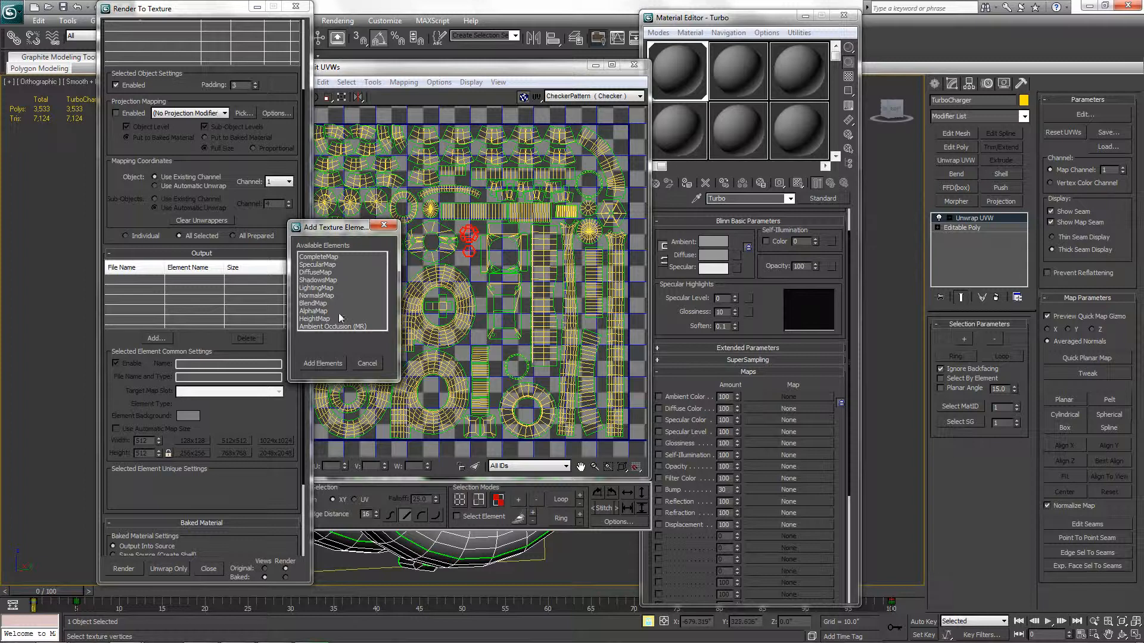
click(326, 326)
double_click(325, 327)
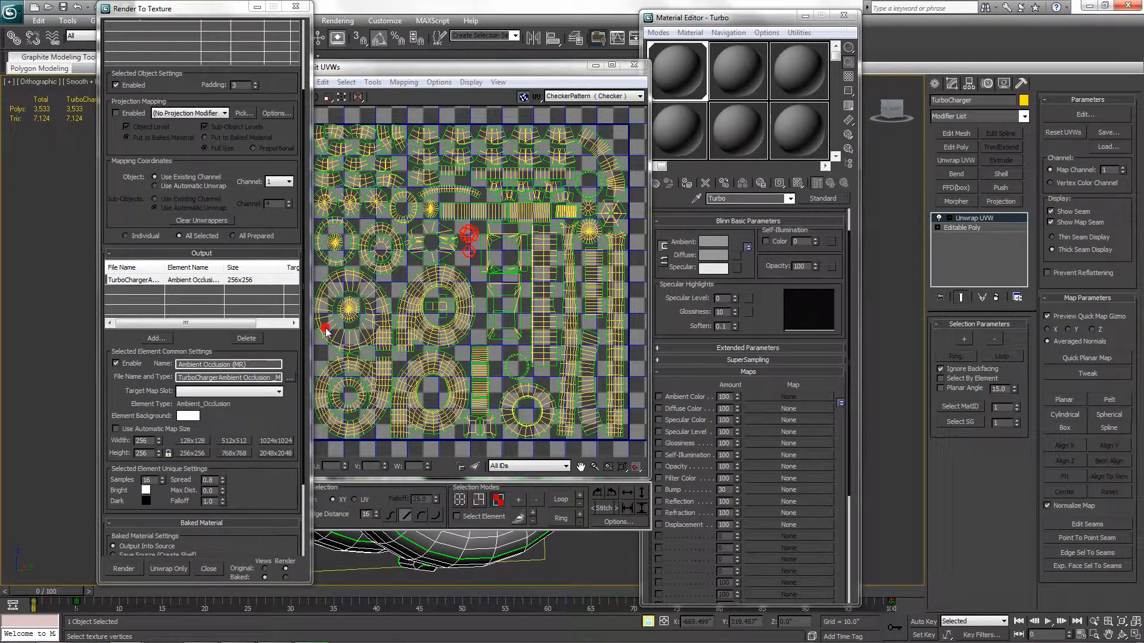
Check in Render Setup which production renderer is assigned, then close the setup.
drag(291, 337, 289, 315)
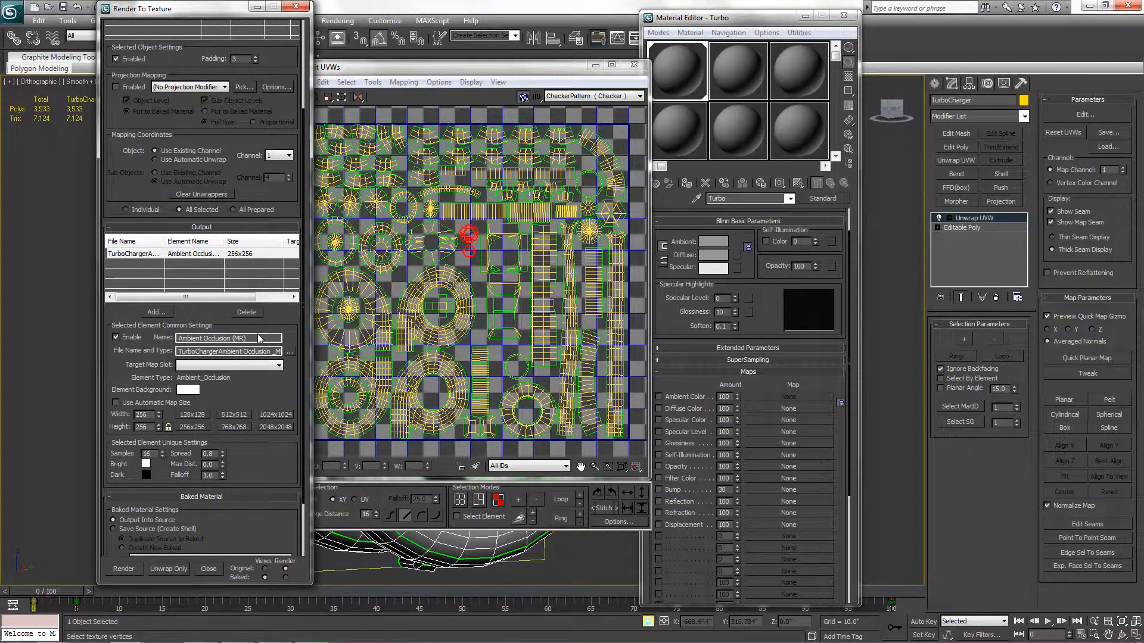
drag(247, 340, 234, 341)
click(331, 21)
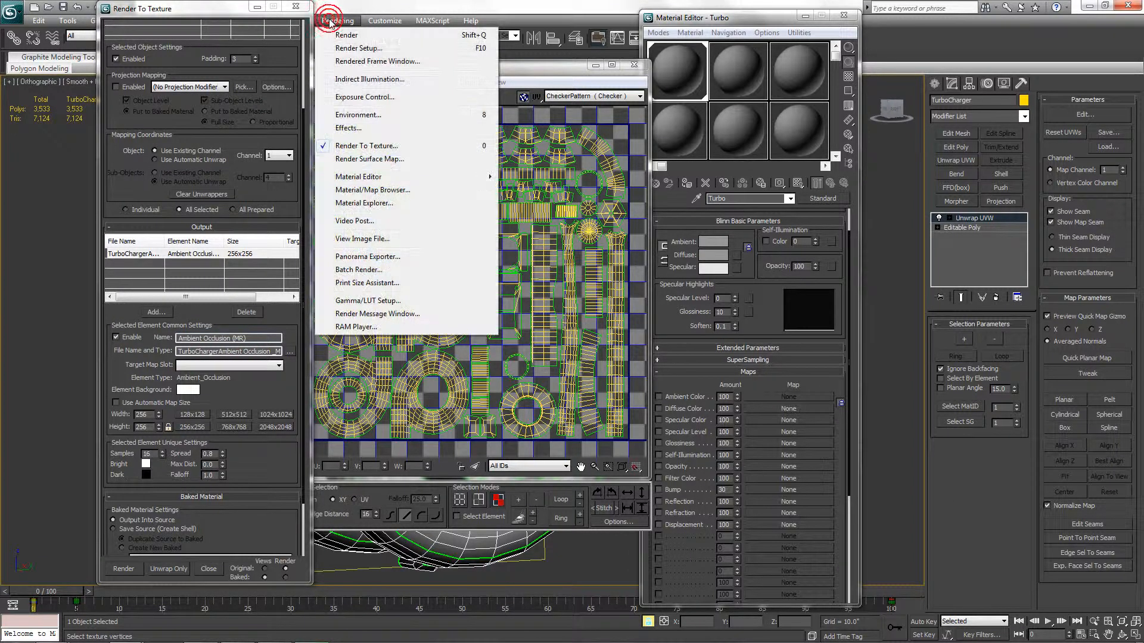
click(364, 48)
drag(562, 168, 560, 133)
scroll(552, 286, down, 10)
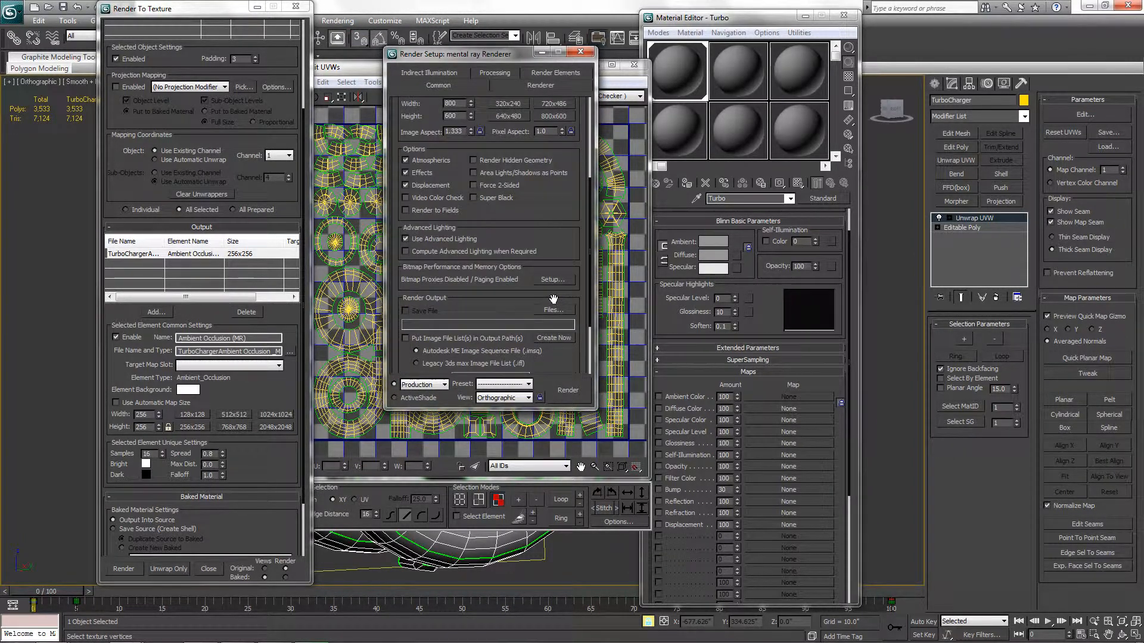
click(500, 367)
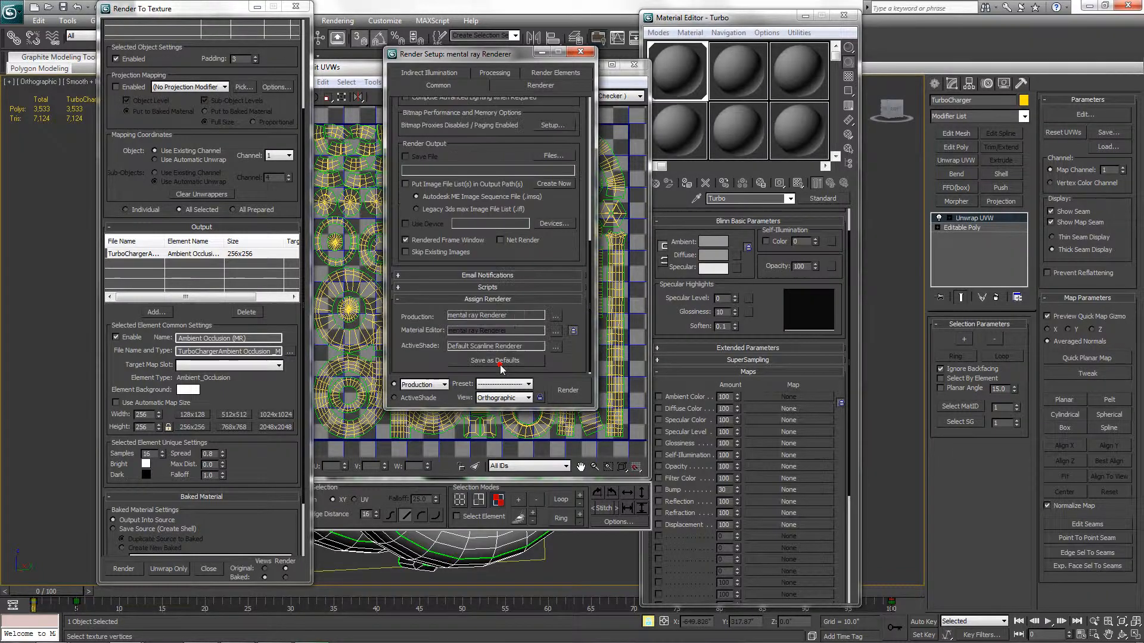
click(579, 53)
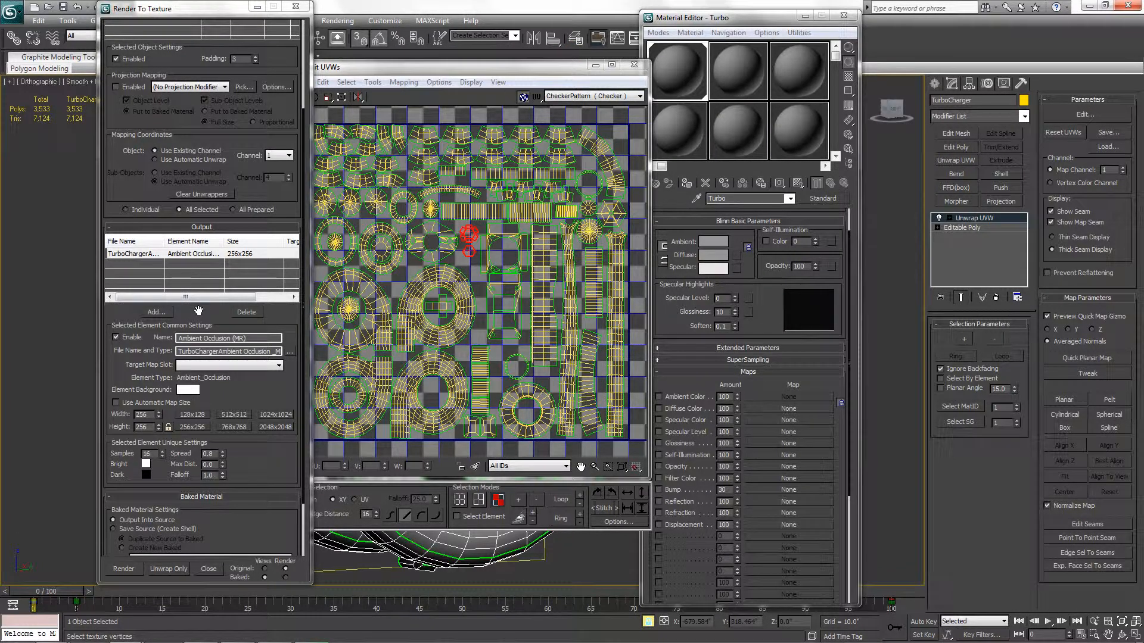
Set the ambient occlusion map size to 512x512 and its output to a PNG file named Turbo_AO on the Desktop.
drag(270, 398, 273, 365)
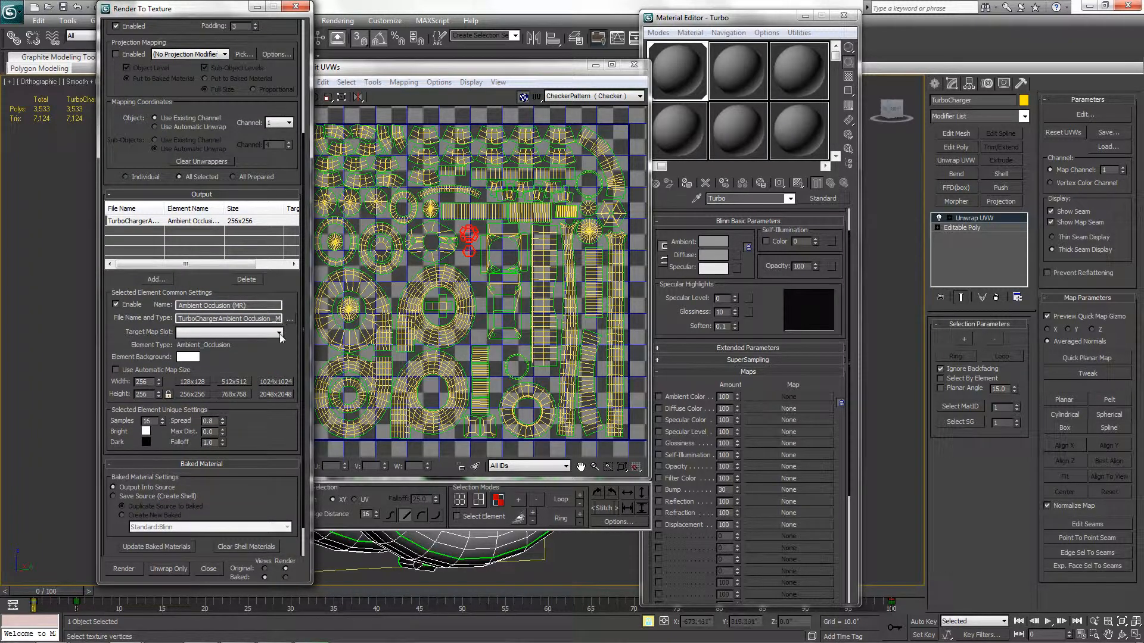
click(234, 382)
click(289, 319)
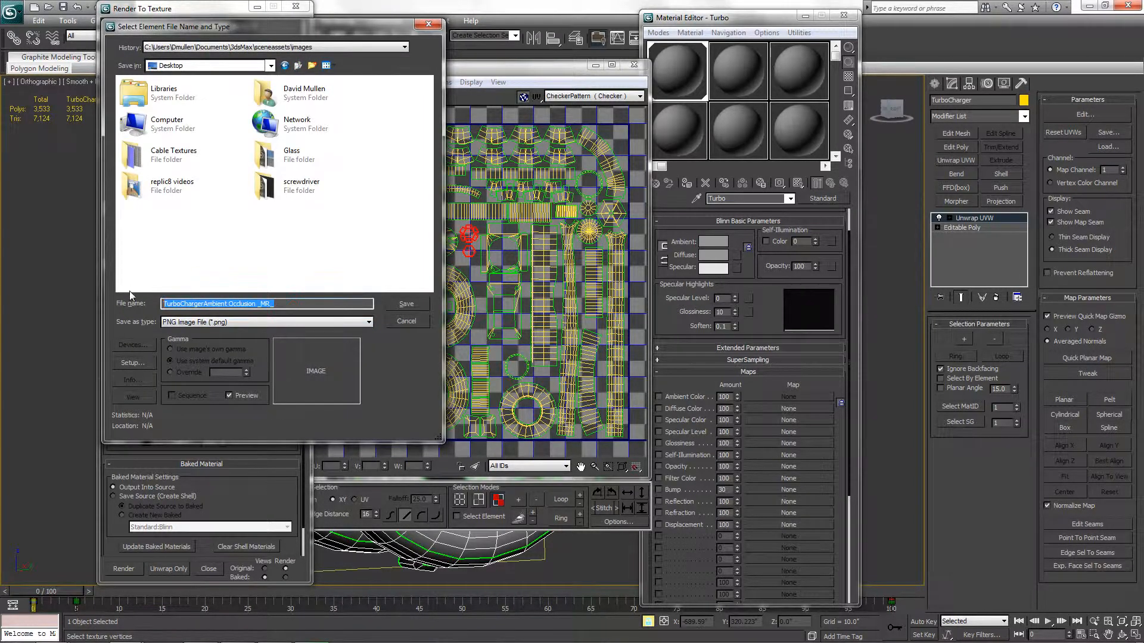
text(Turbo_AO)
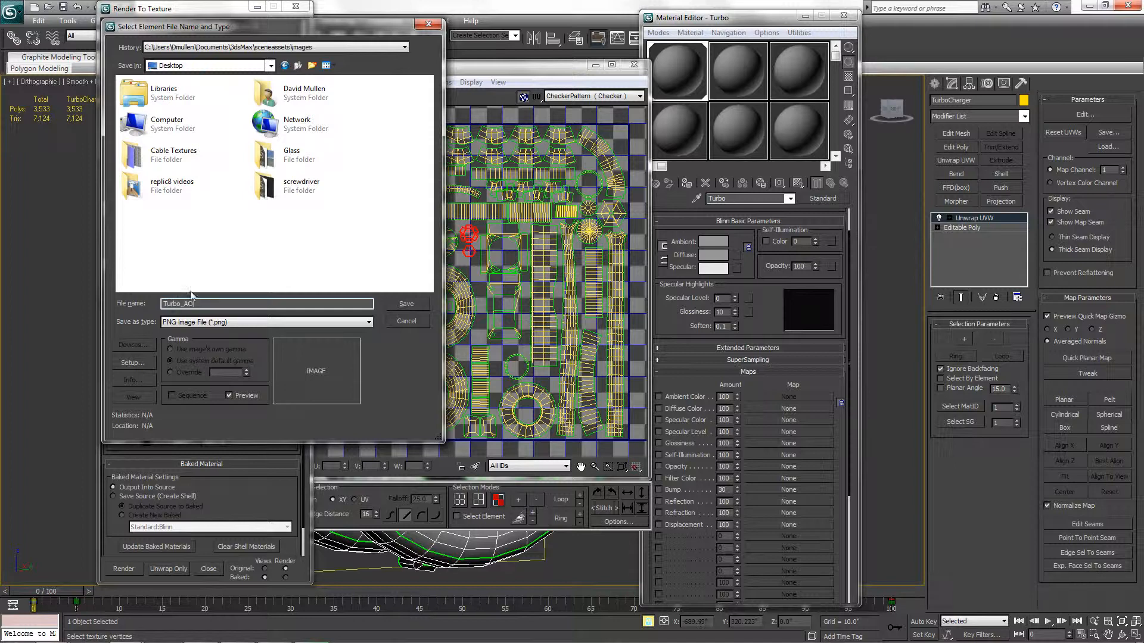
click(417, 305)
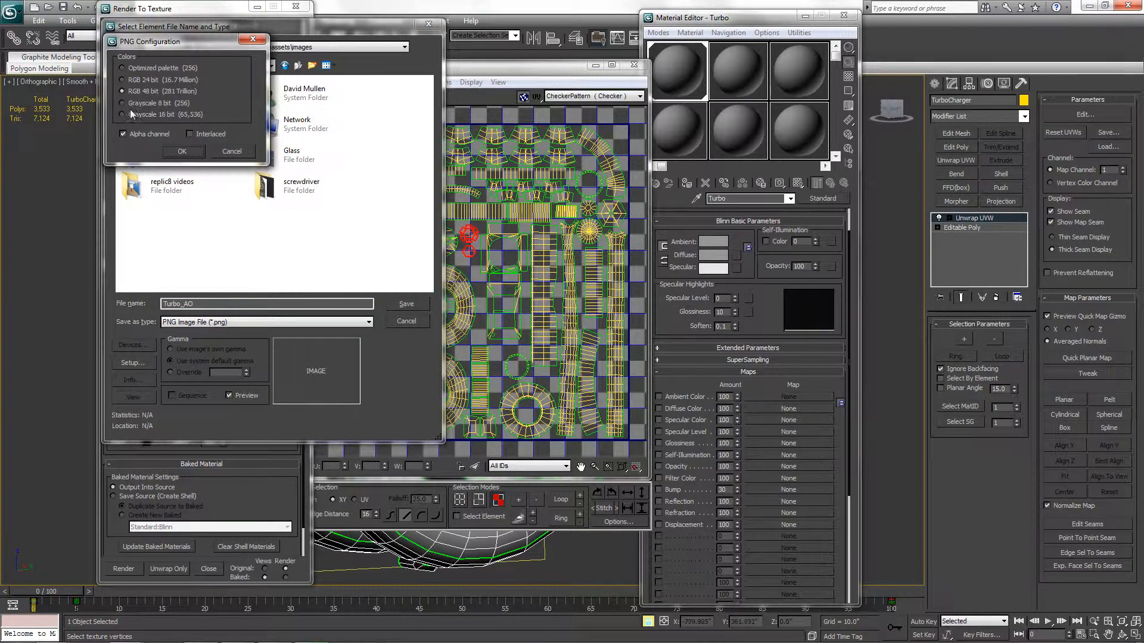
click(194, 153)
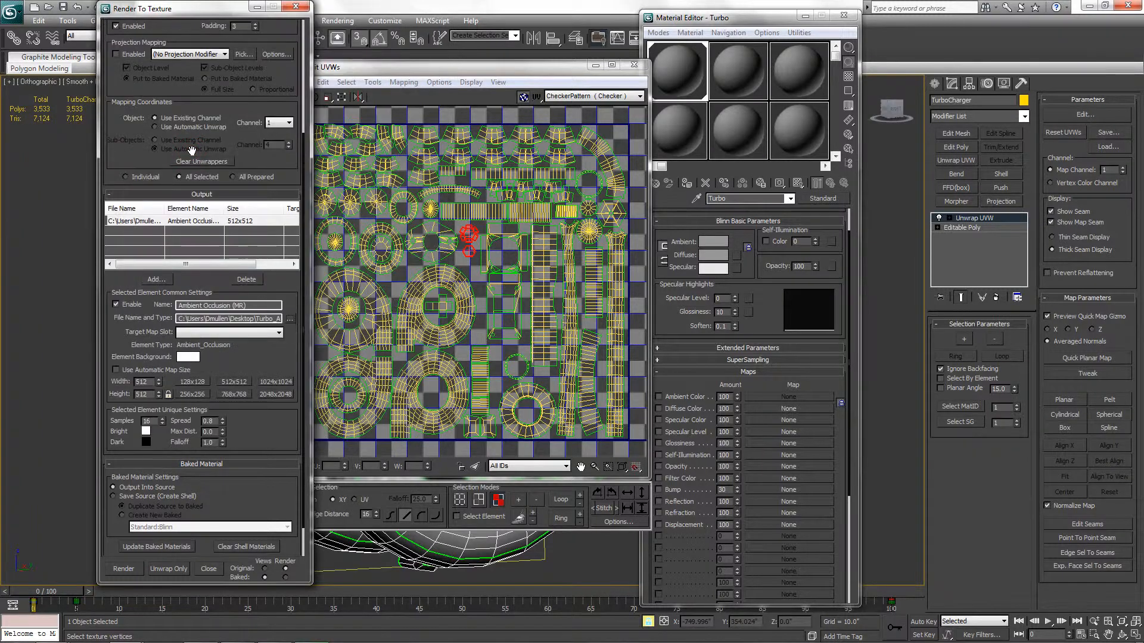
Set the ambient occlusion element's samples to 128.
drag(246, 426, 246, 408)
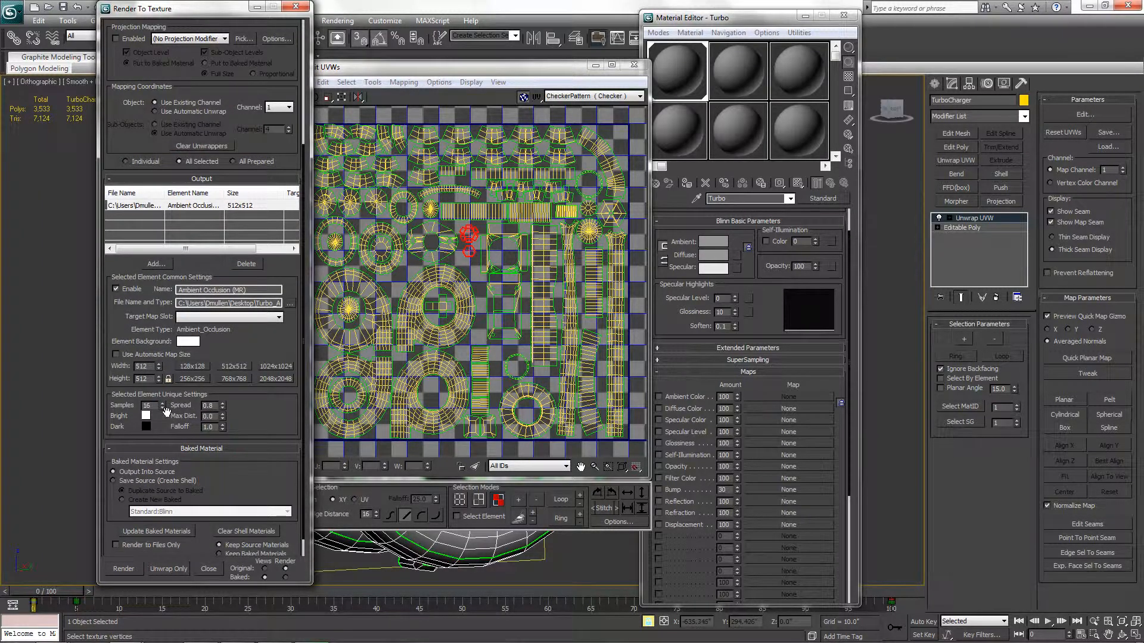
drag(156, 406, 134, 405)
text(128)
key(Return)
scroll(241, 429, down, 3)
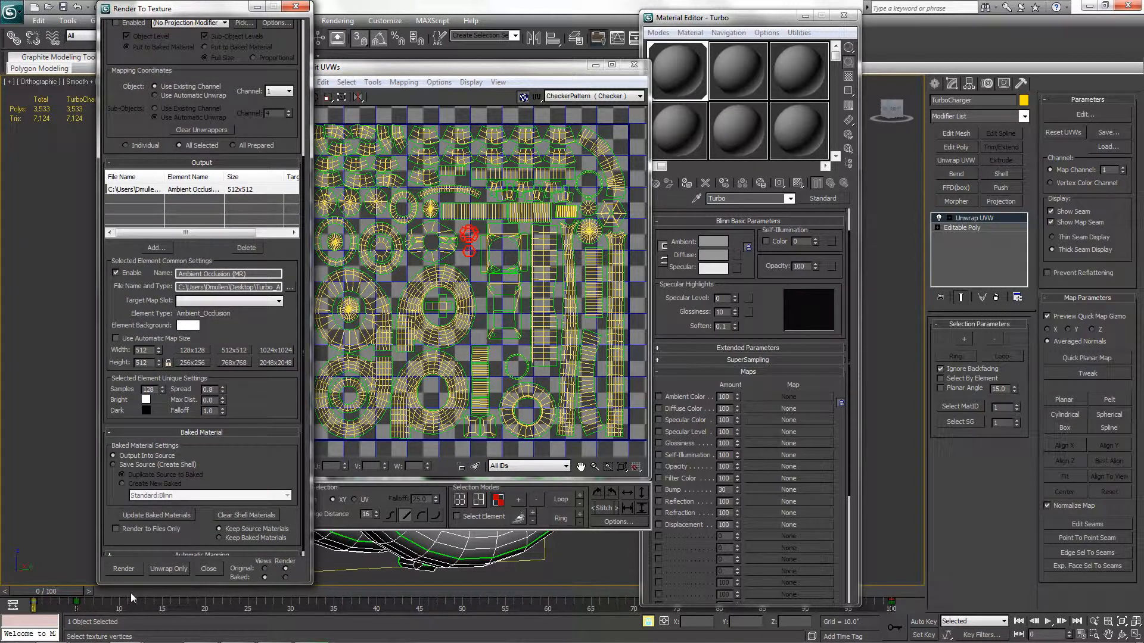
Choose Output Into Source for the baked material and render the ambient occlusion map without a target map slot.
click(157, 466)
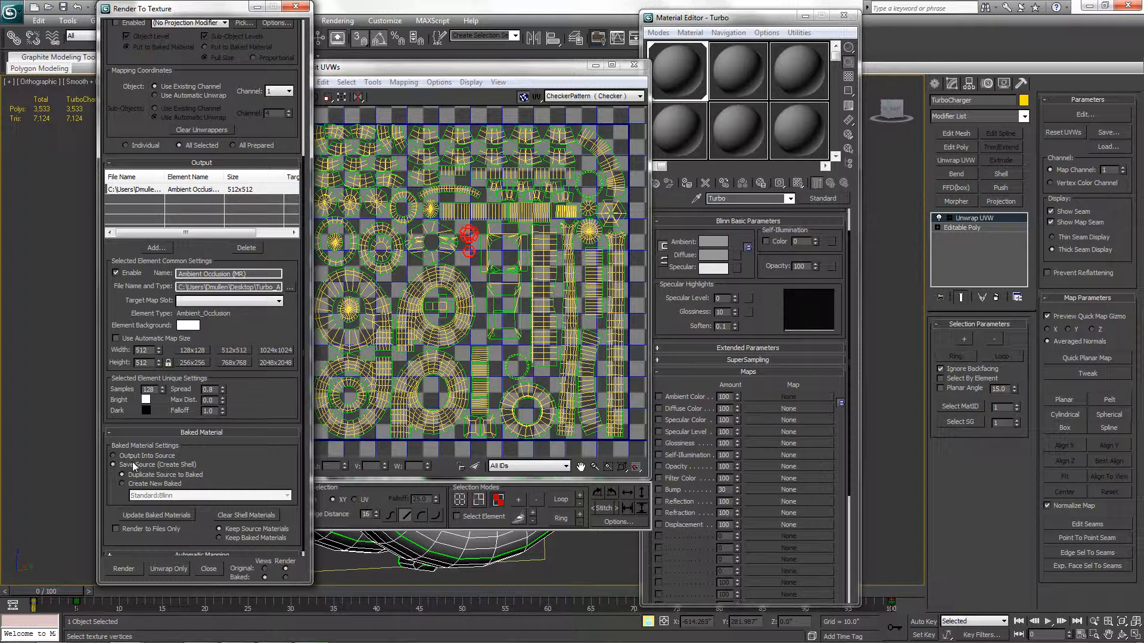
click(113, 456)
scroll(150, 544, down, 1)
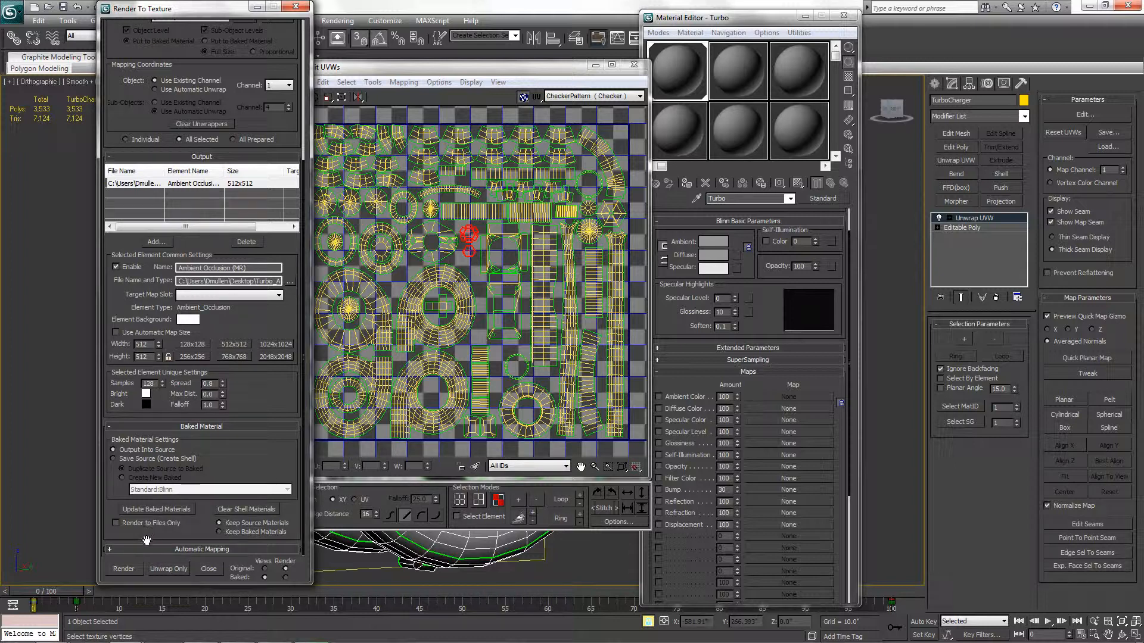
click(131, 567)
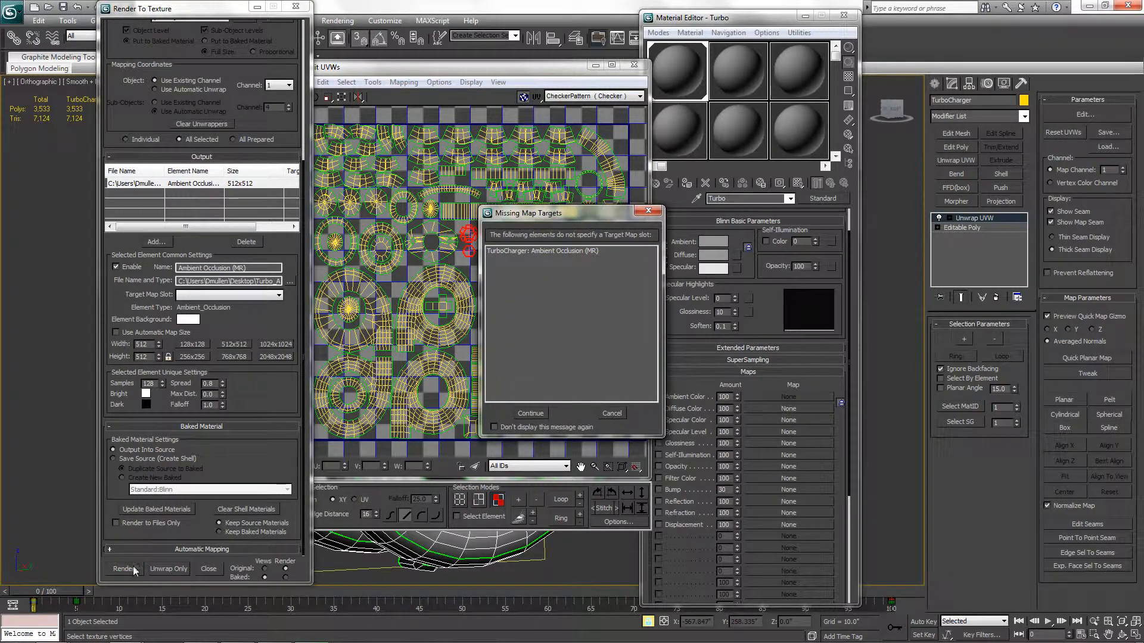
click(526, 415)
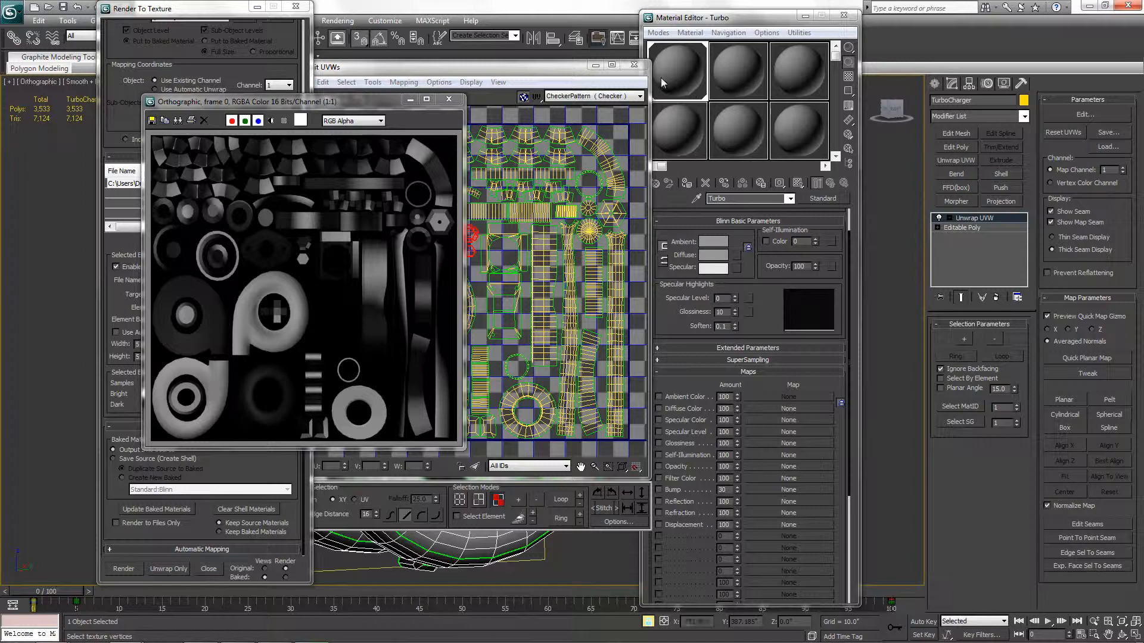
Close the UV editor, inspect the rendered ambient occlusion map and close its render window.
click(634, 64)
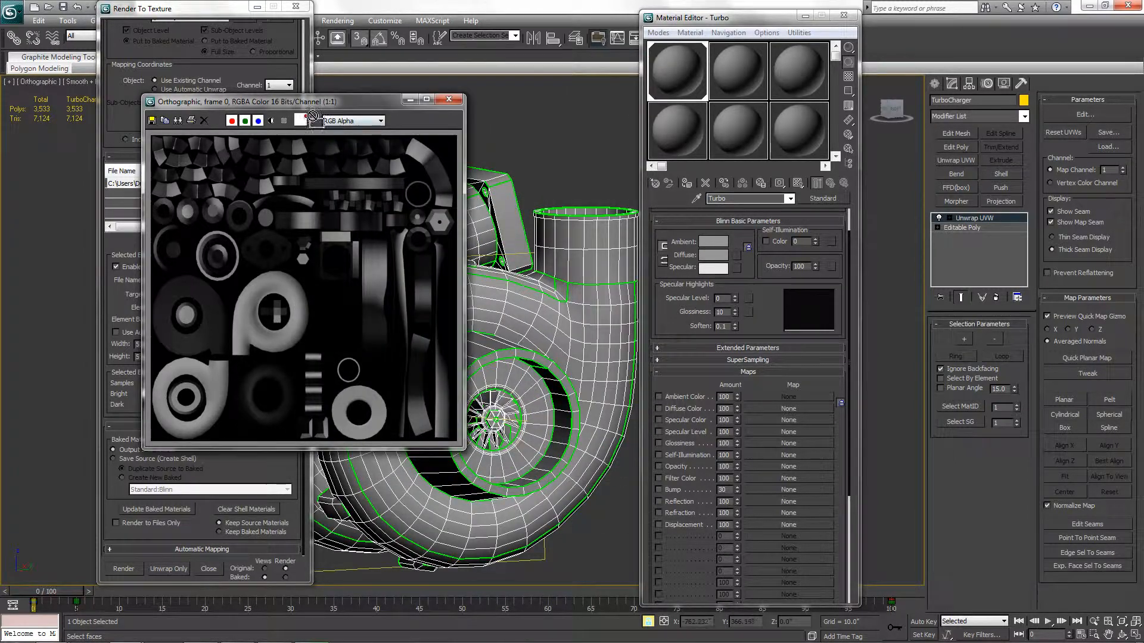
drag(367, 103, 538, 112)
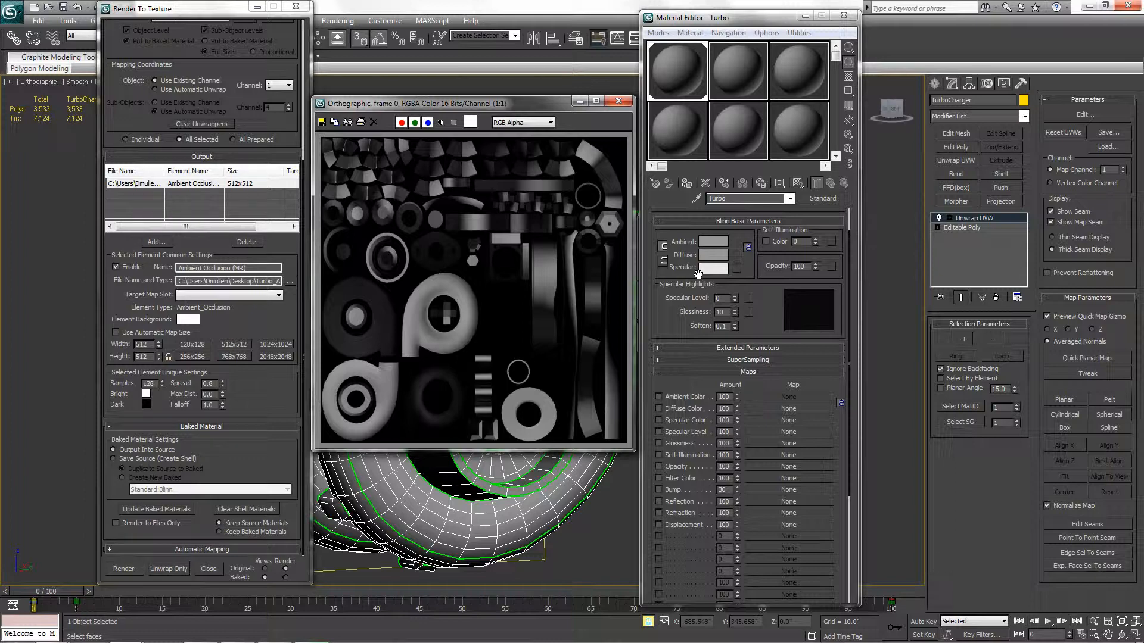
click(618, 101)
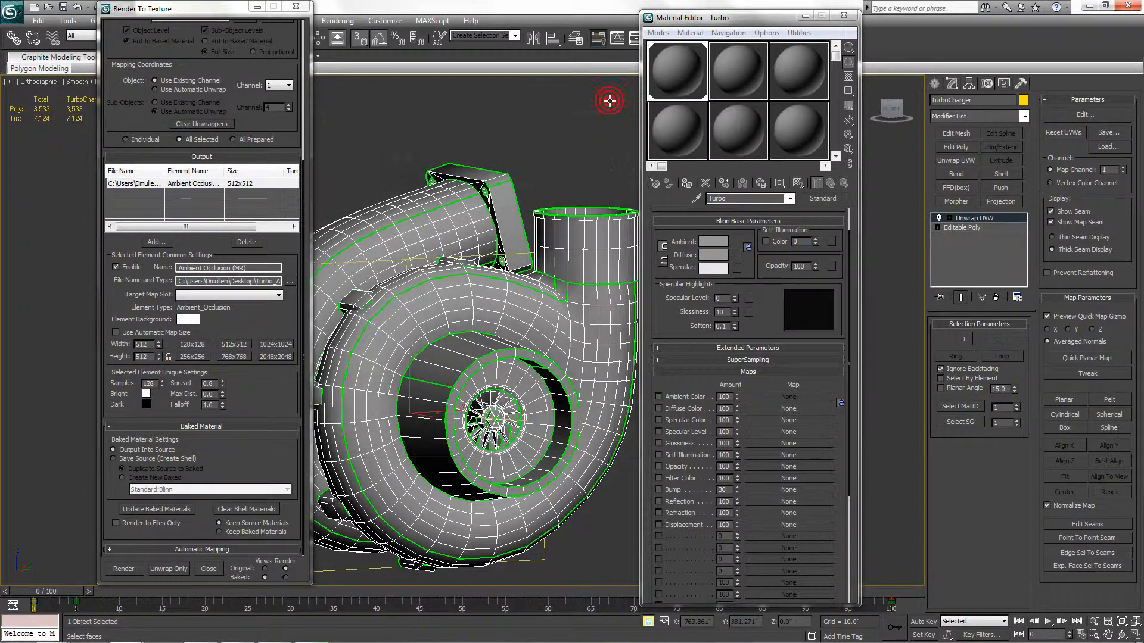
Assign the Turbo_AO image from the Desktop as a bitmap in the Turbo material's diffuse slot.
click(739, 253)
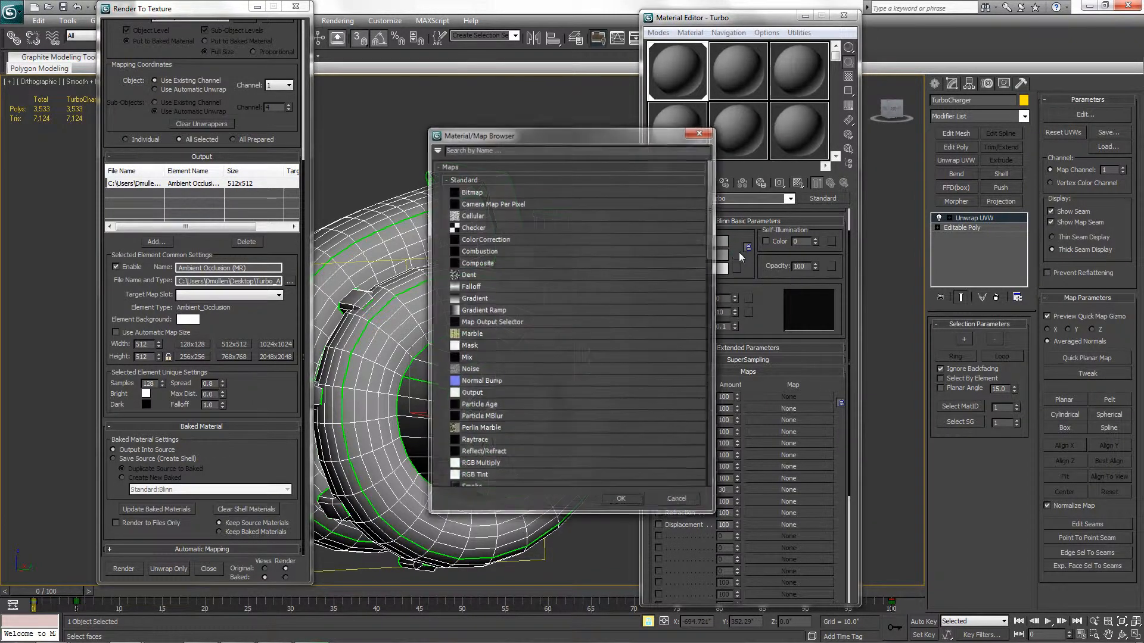
double_click(465, 191)
click(60, 208)
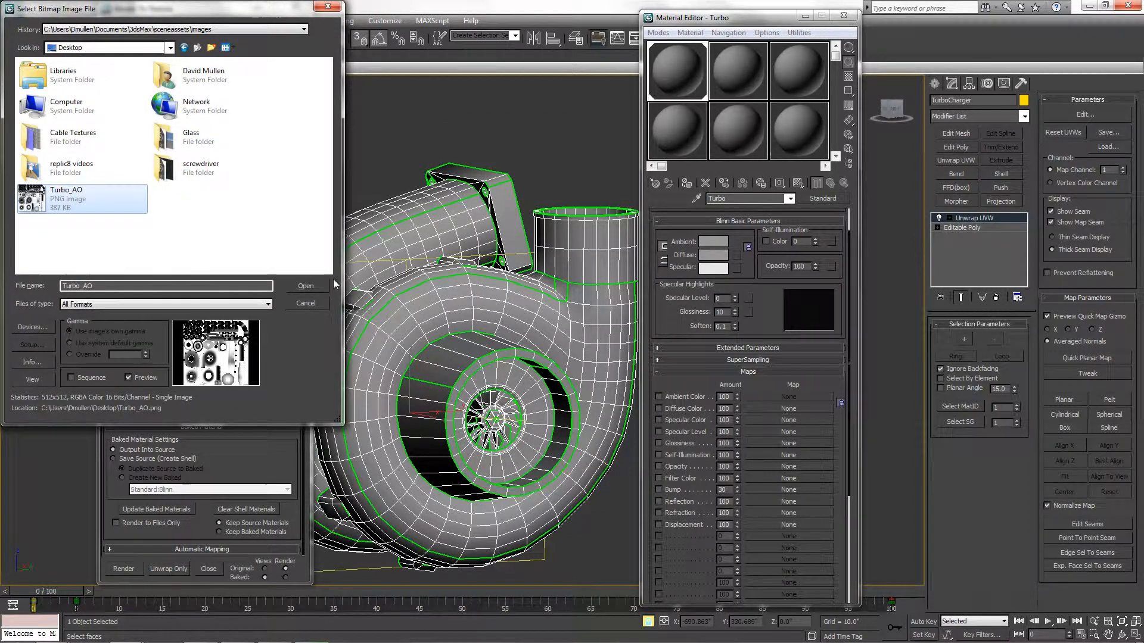
click(309, 286)
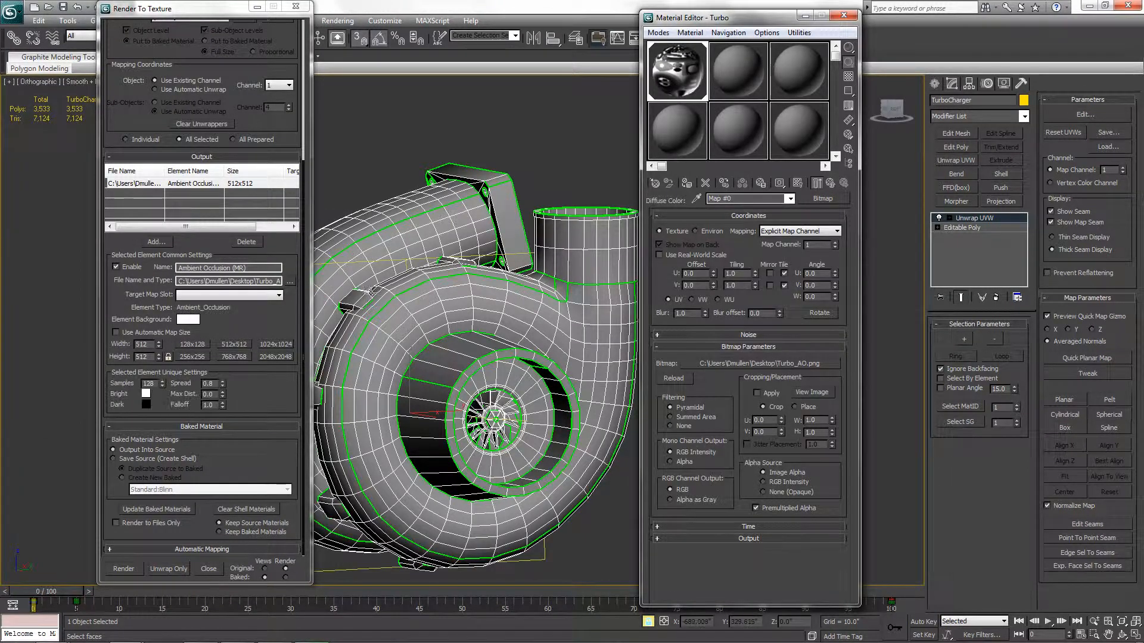
Show the ambient occlusion map on the turbocharger in the viewport and close the Render To Texture and Material Editor windows.
click(657, 57)
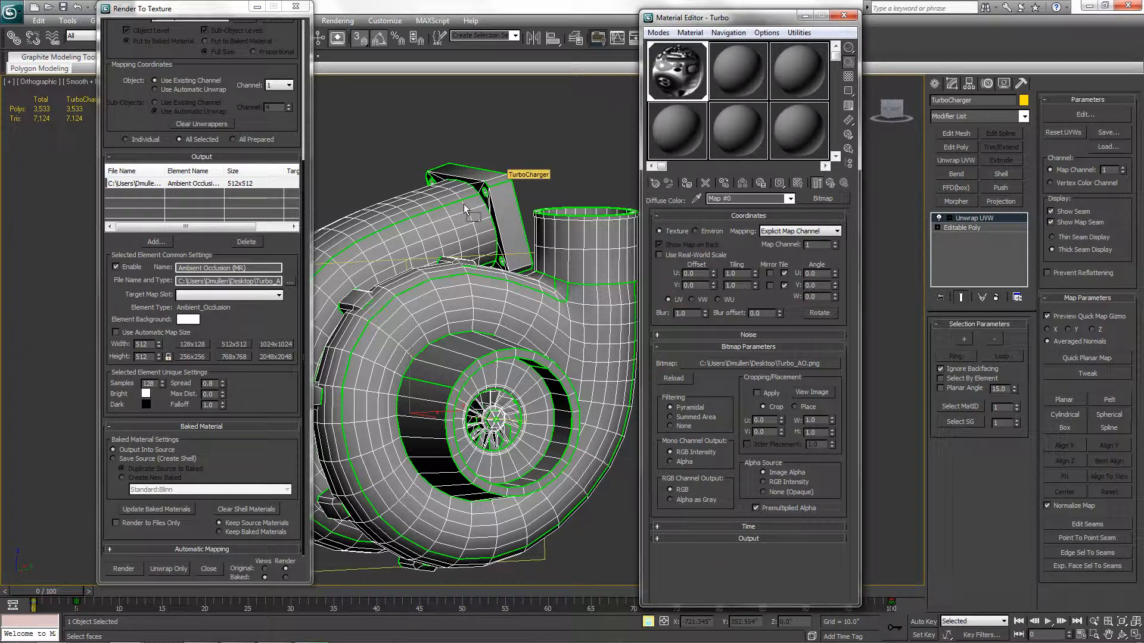
click(798, 183)
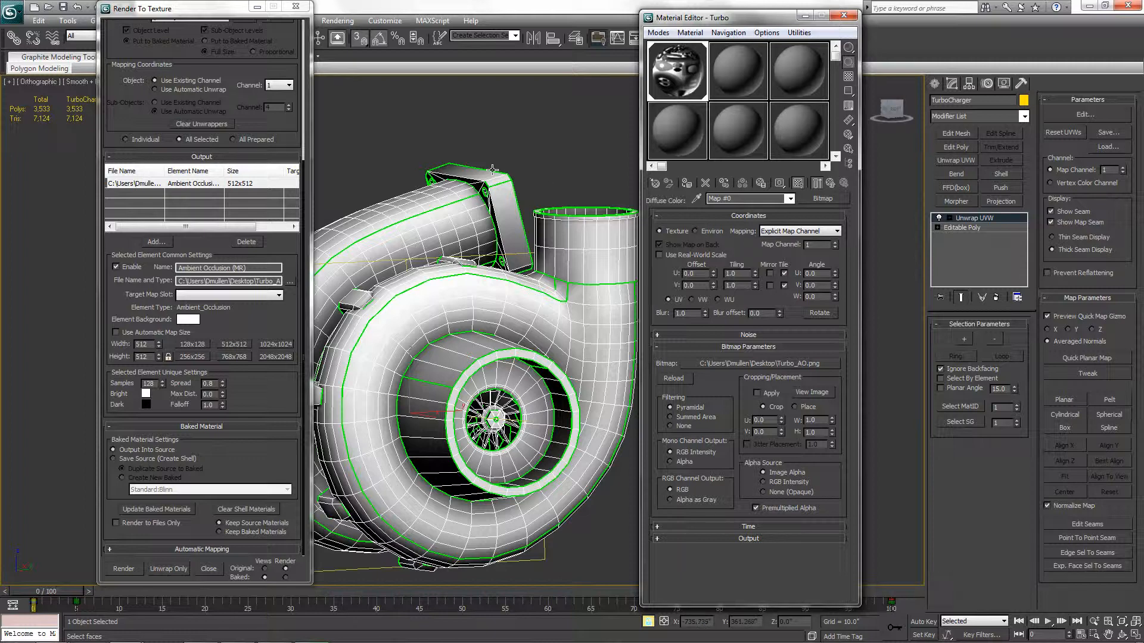
click(295, 7)
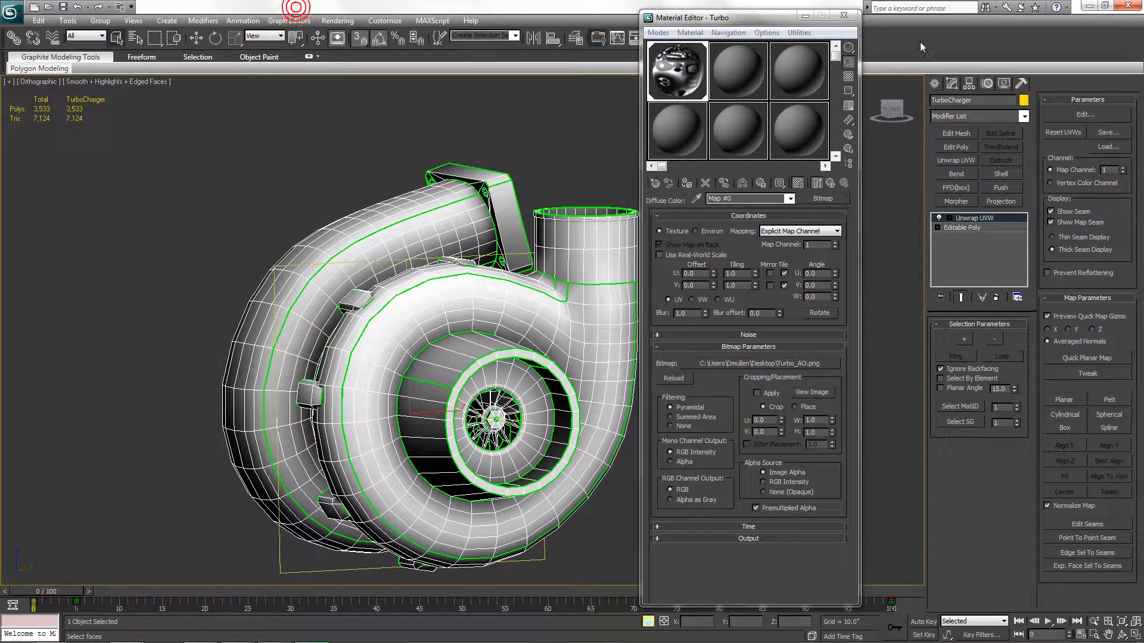
click(847, 19)
mouse_move(720, 212)
alt+middle_down()
mouse_move(700, 225)
mouse_move(641, 222)
alt+middle_up()
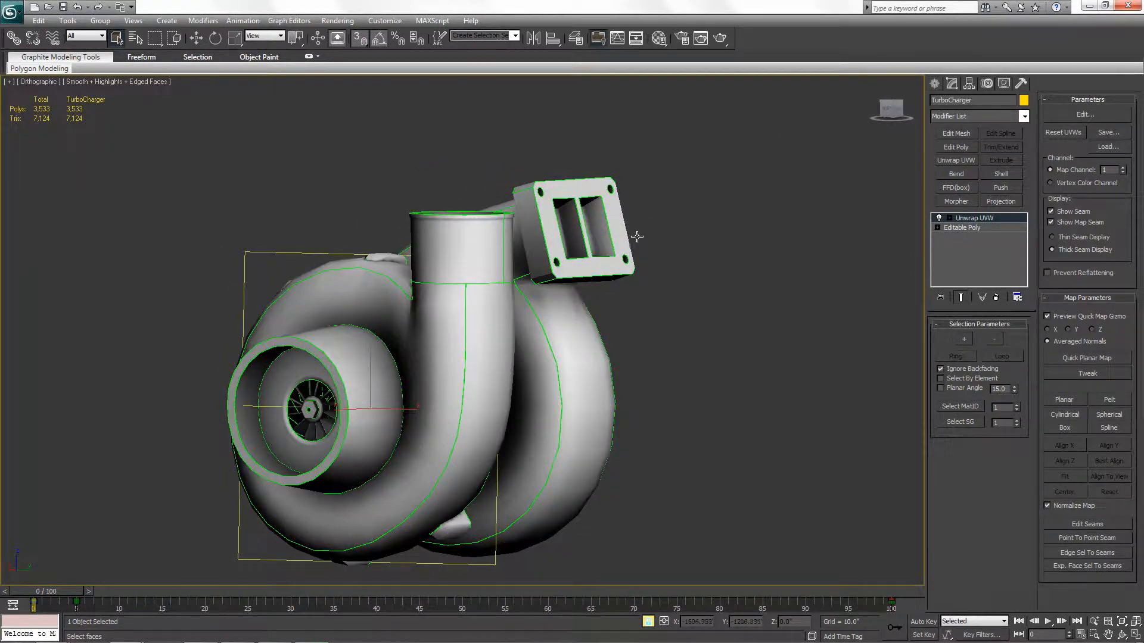
Collapse the turbocharger's entire modifier stack to Editable Poly and inspect the shaded model.
right_click(981, 226)
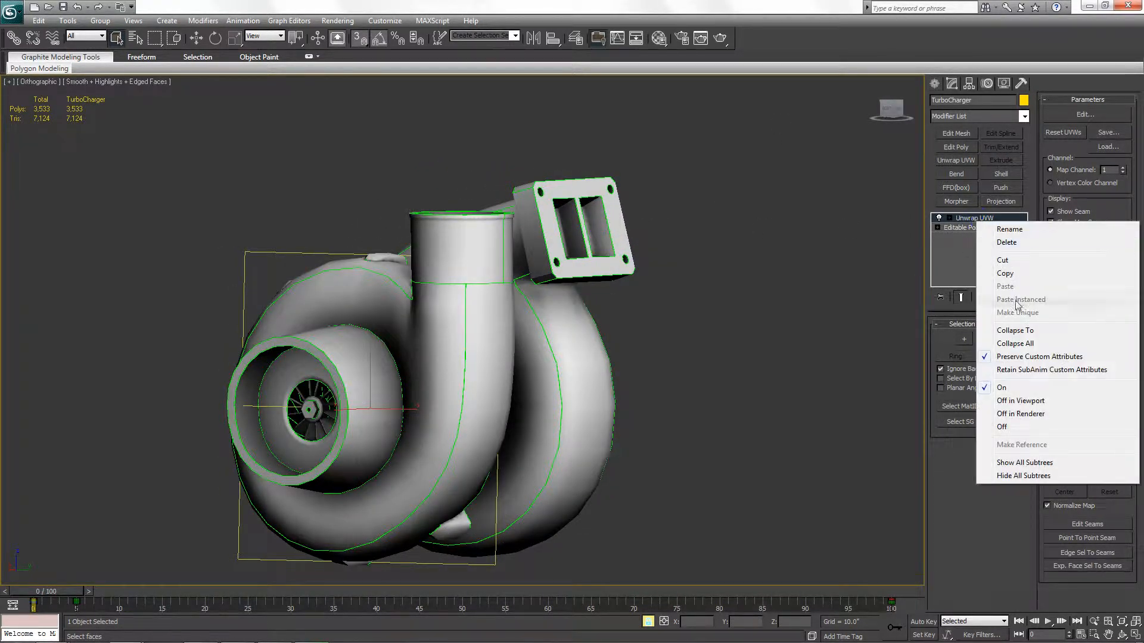
click(1017, 345)
click(624, 359)
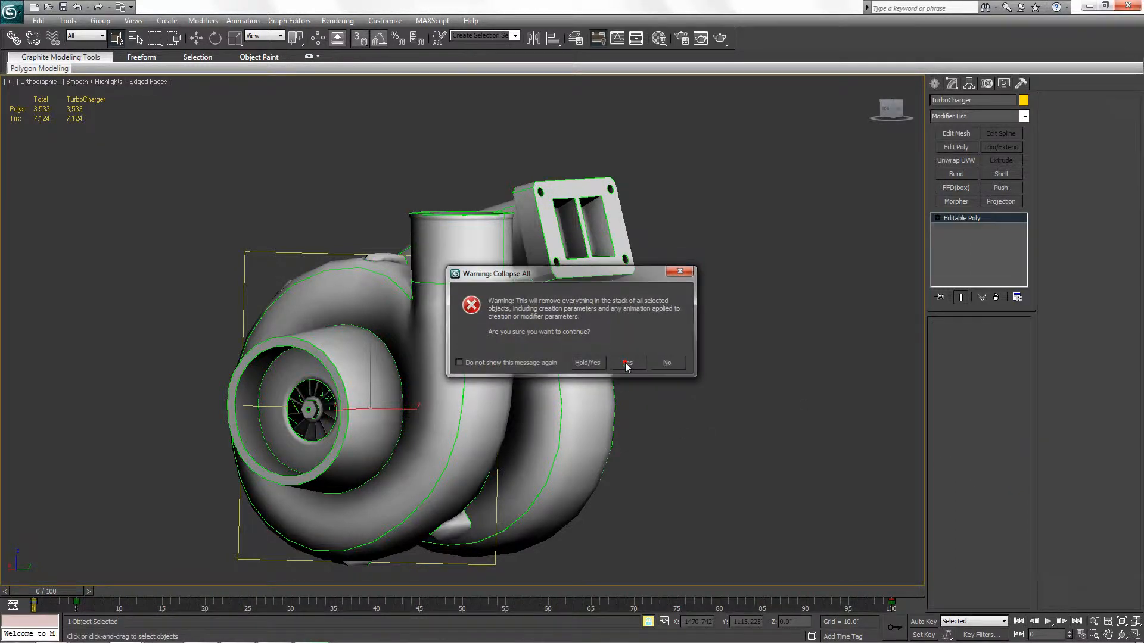
mouse_move(624, 361)
alt+middle_down()
mouse_move(603, 354)
mouse_move(641, 356)
alt+middle_up()
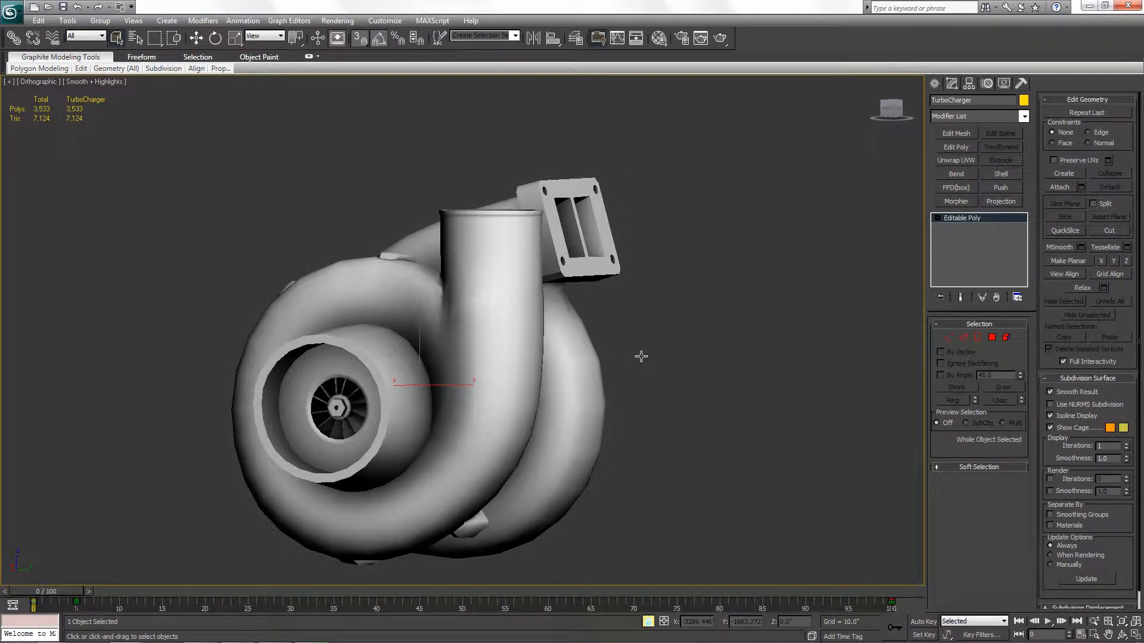
alt+middle_drag(641, 356, 635, 342)
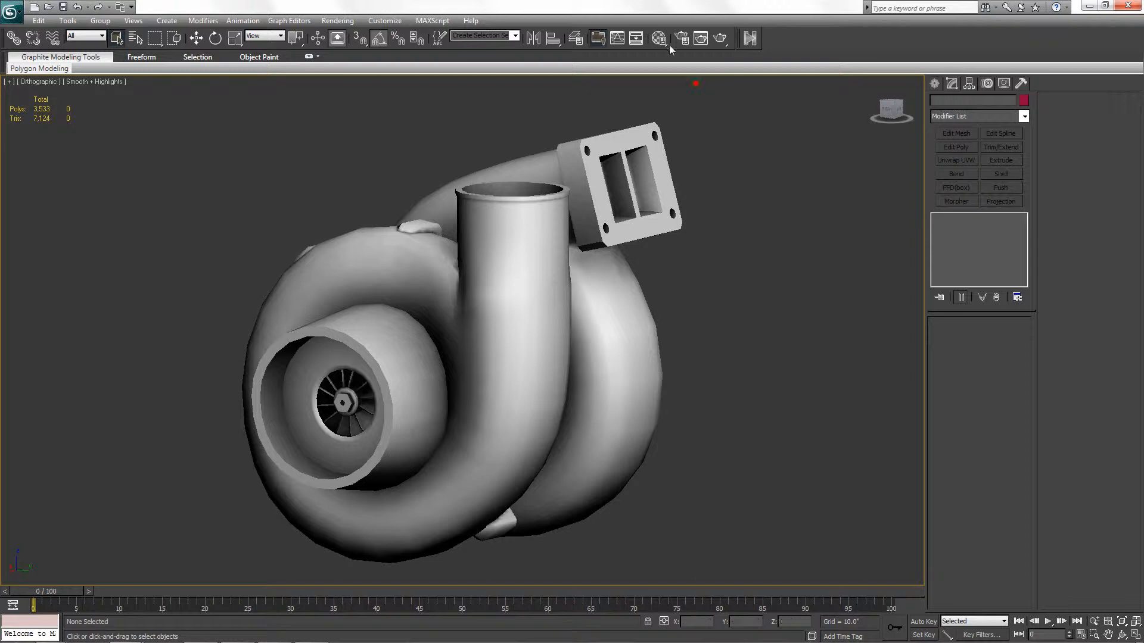
Reopen the Material Editor and bring the Turbo material's list of map slots into view.
key(m)
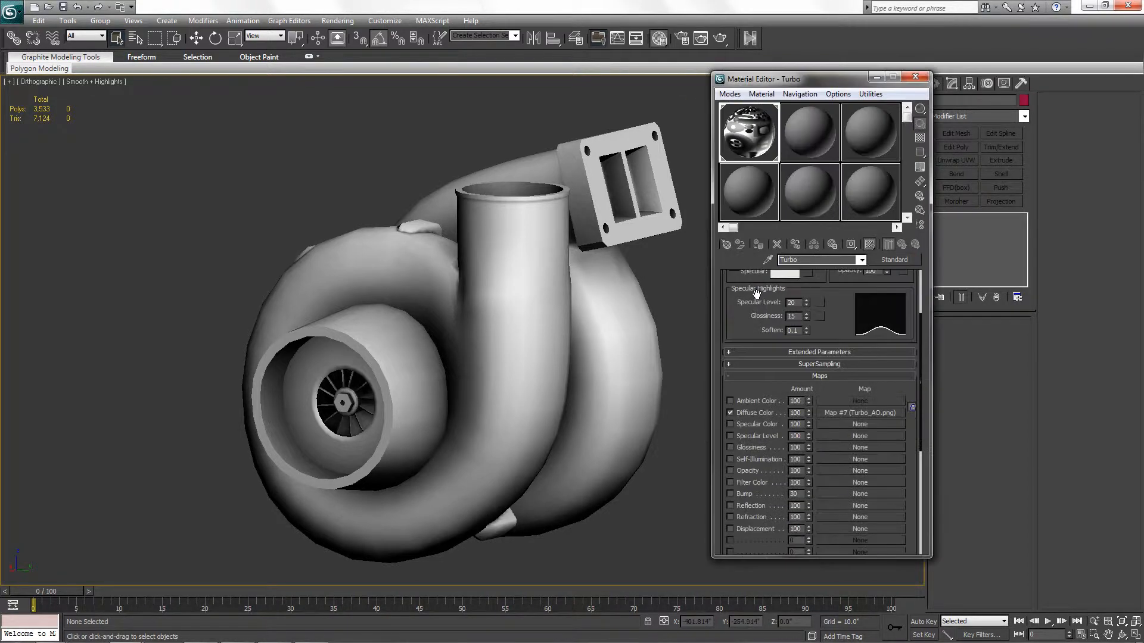
drag(838, 388, 819, 313)
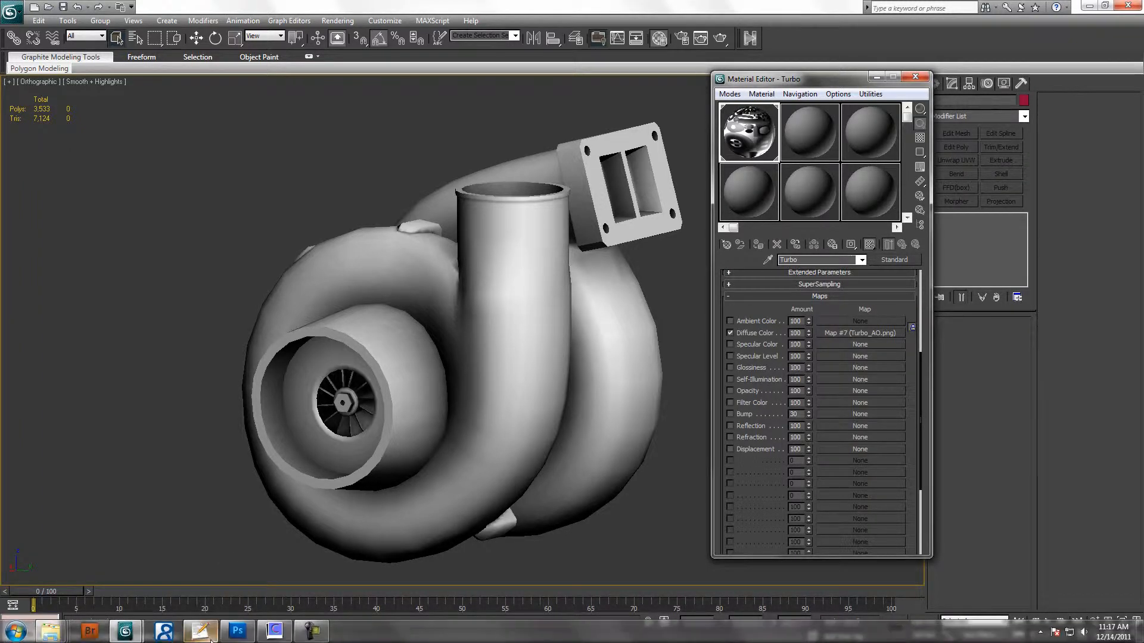
Switch to Photoshop, make the Spec layer of Turbo_AO.psd visible and examine the specular texture.
click(237, 633)
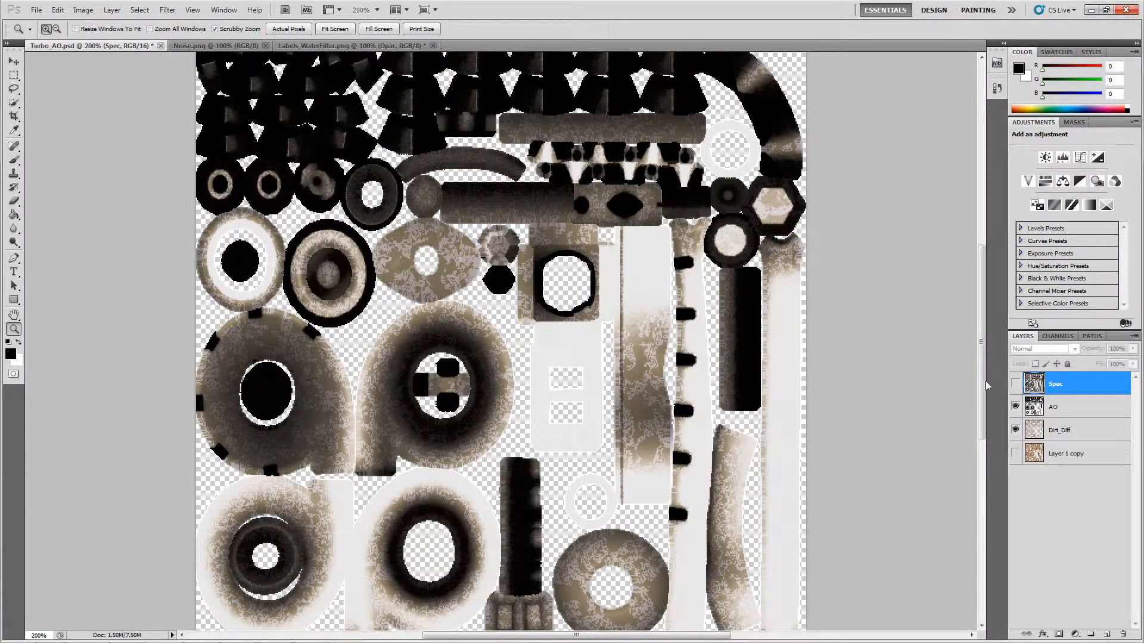
drag(981, 387, 982, 399)
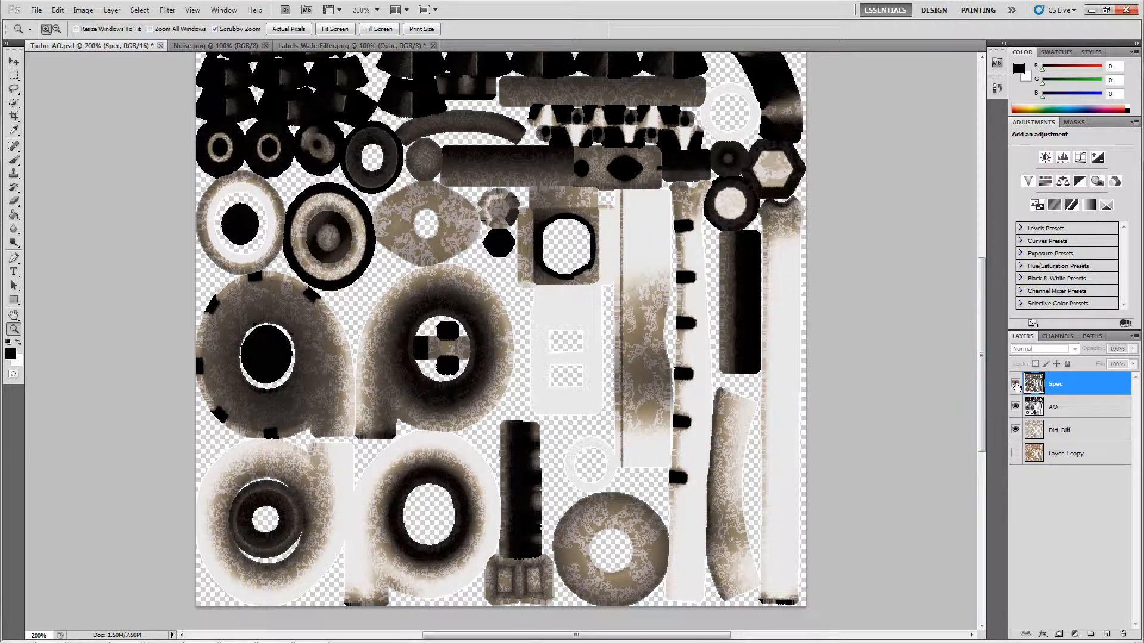
click(1016, 384)
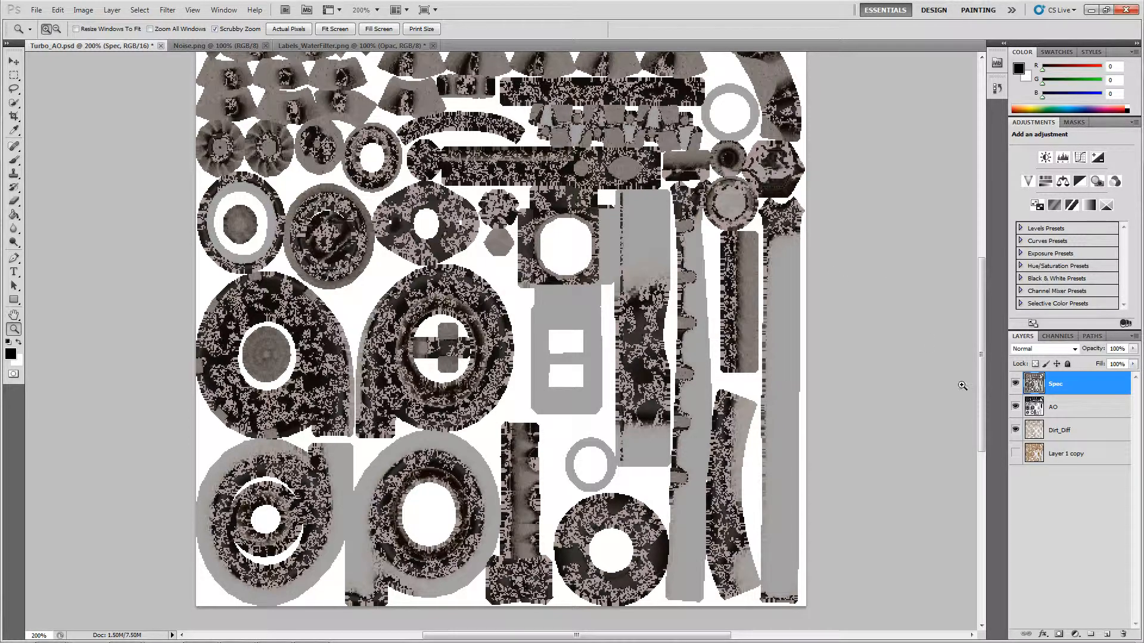
drag(982, 360, 962, 347)
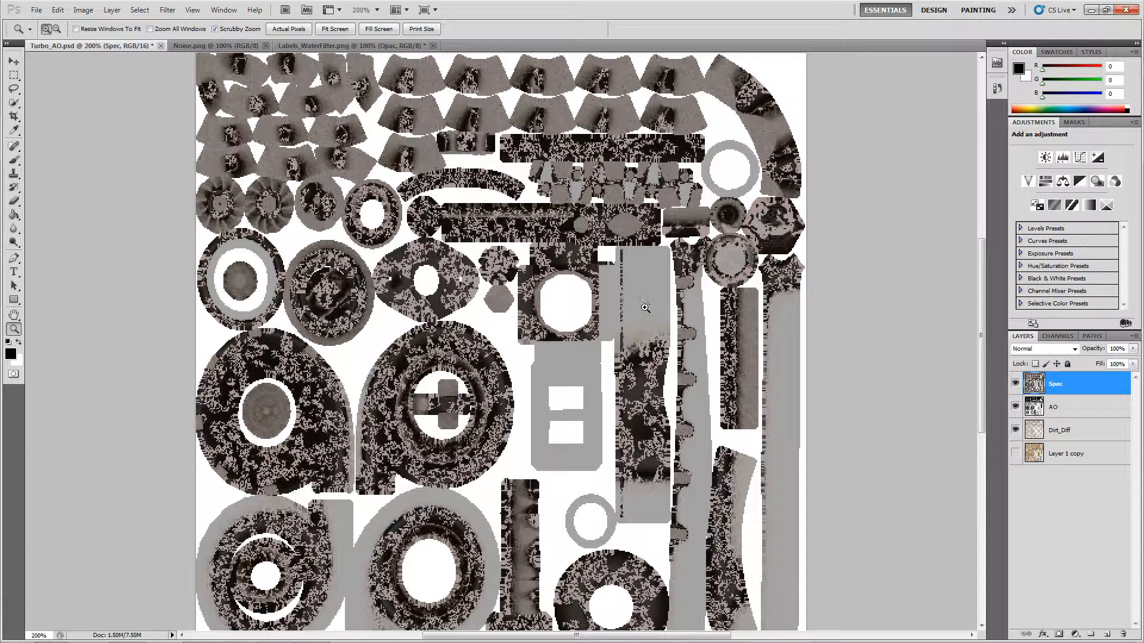
drag(981, 332, 981, 360)
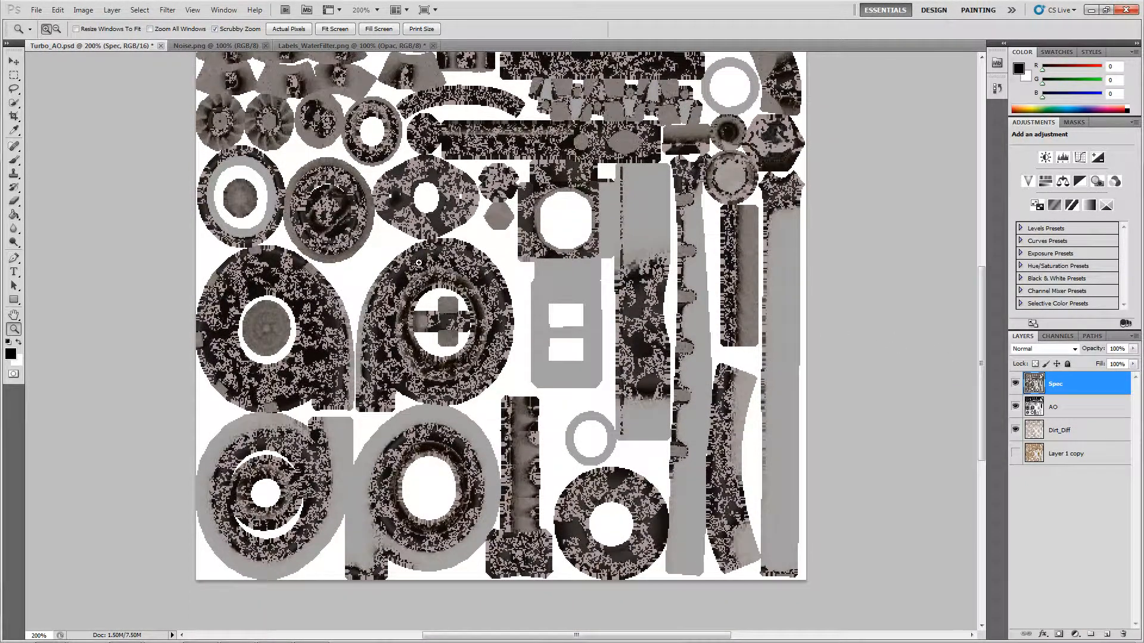
Lower the Spec layer's opacity to compare it with the layers beneath, then return it to 100%.
click(1133, 349)
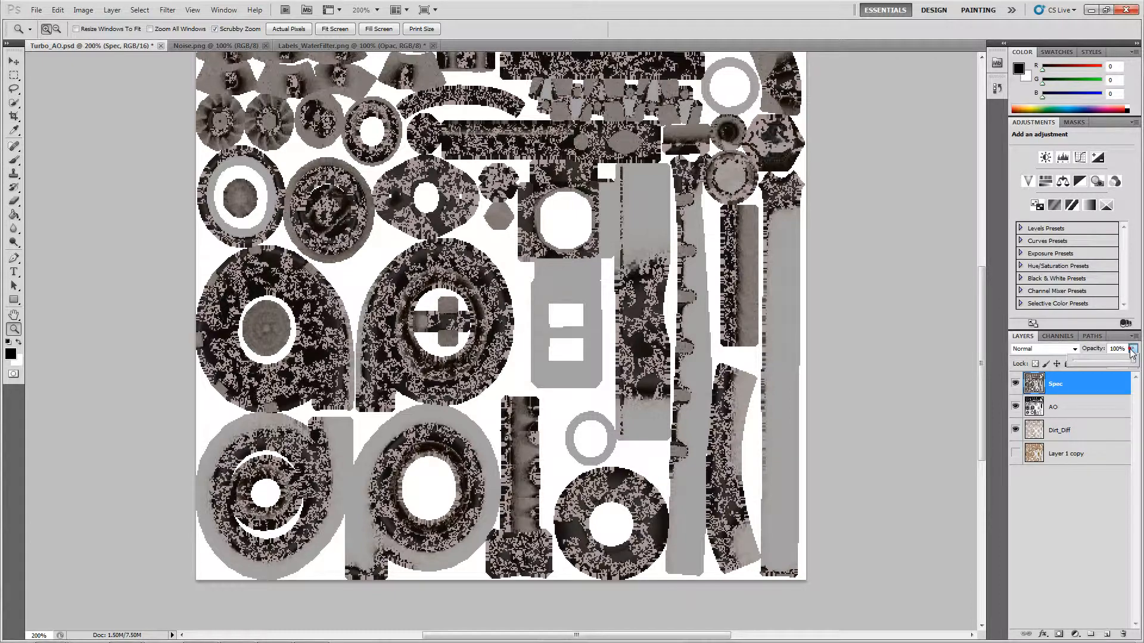
drag(1131, 361, 1096, 361)
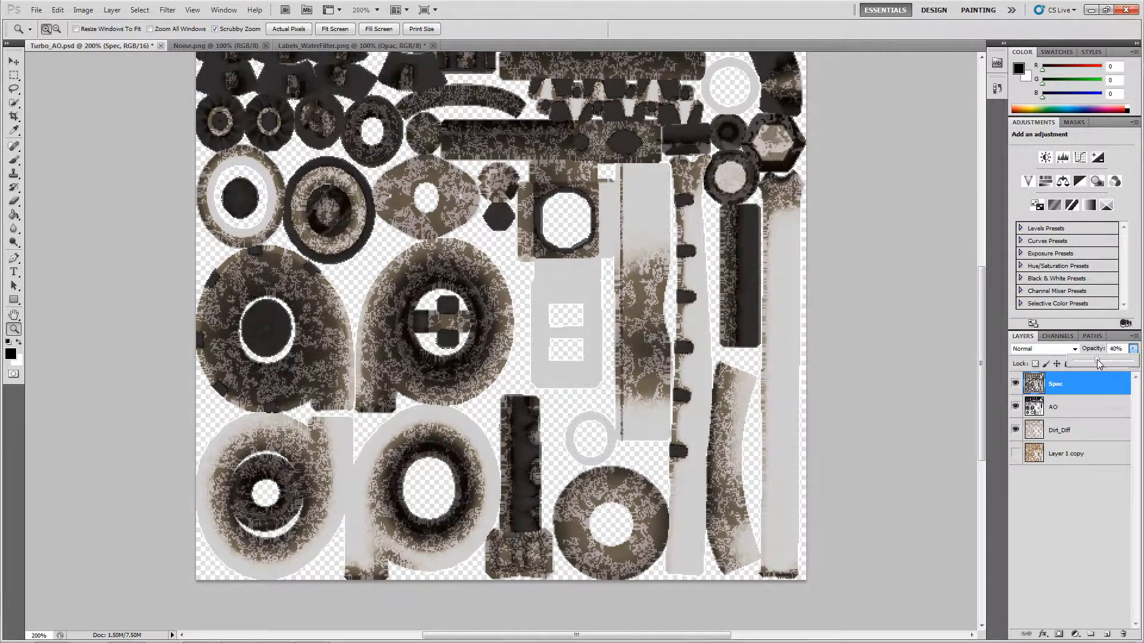
drag(1080, 361, 1133, 361)
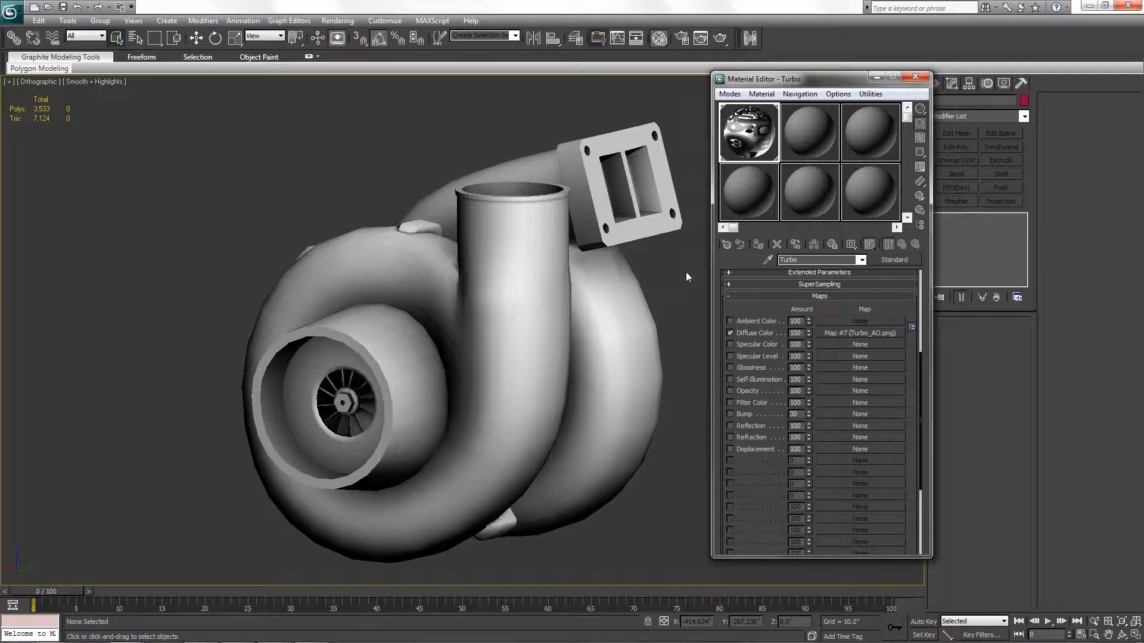
Switch back to 3ds Max and assign the Turbo_Spec image from the Desktop as a bitmap in the Turbo material's Specular Color slot.
click(870, 346)
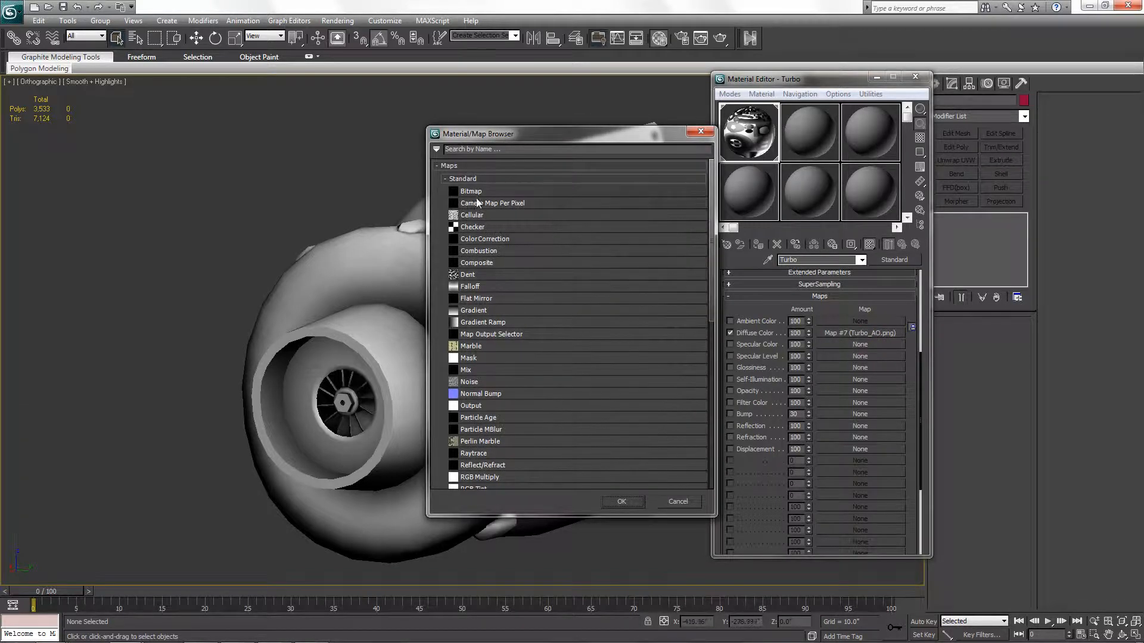
double_click(470, 191)
click(197, 258)
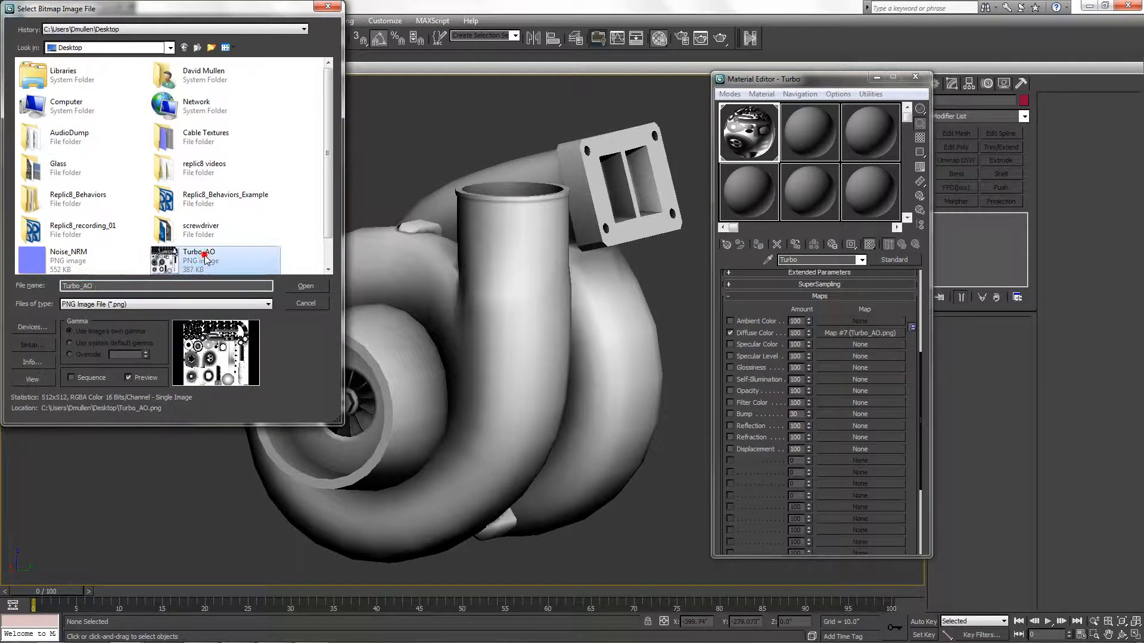
scroll(21, 271, down, 1)
click(39, 262)
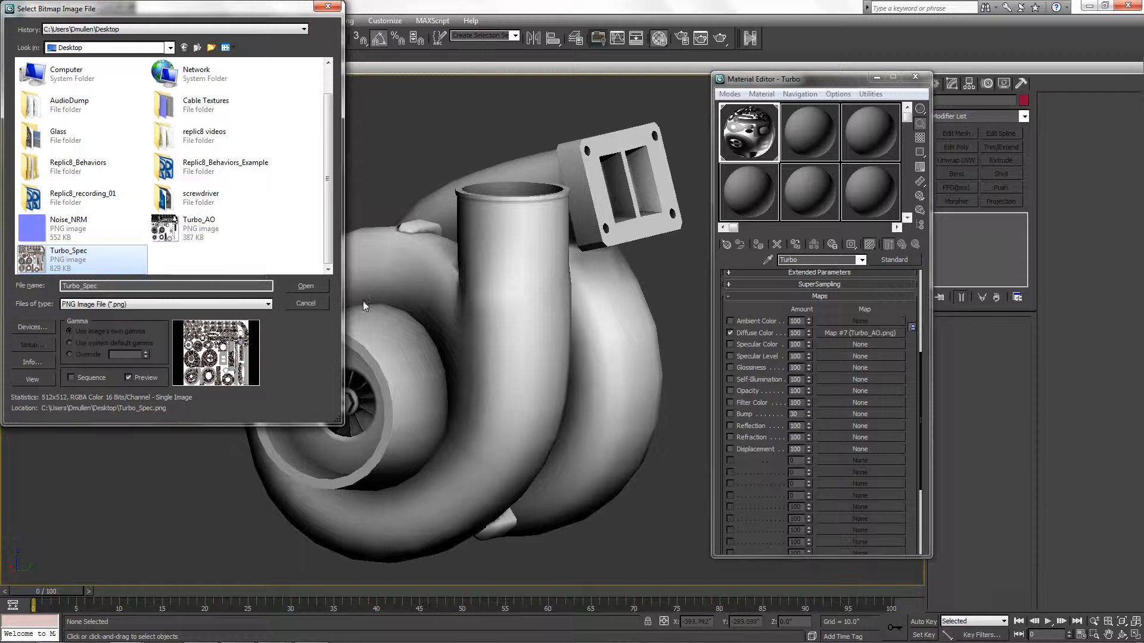
click(307, 286)
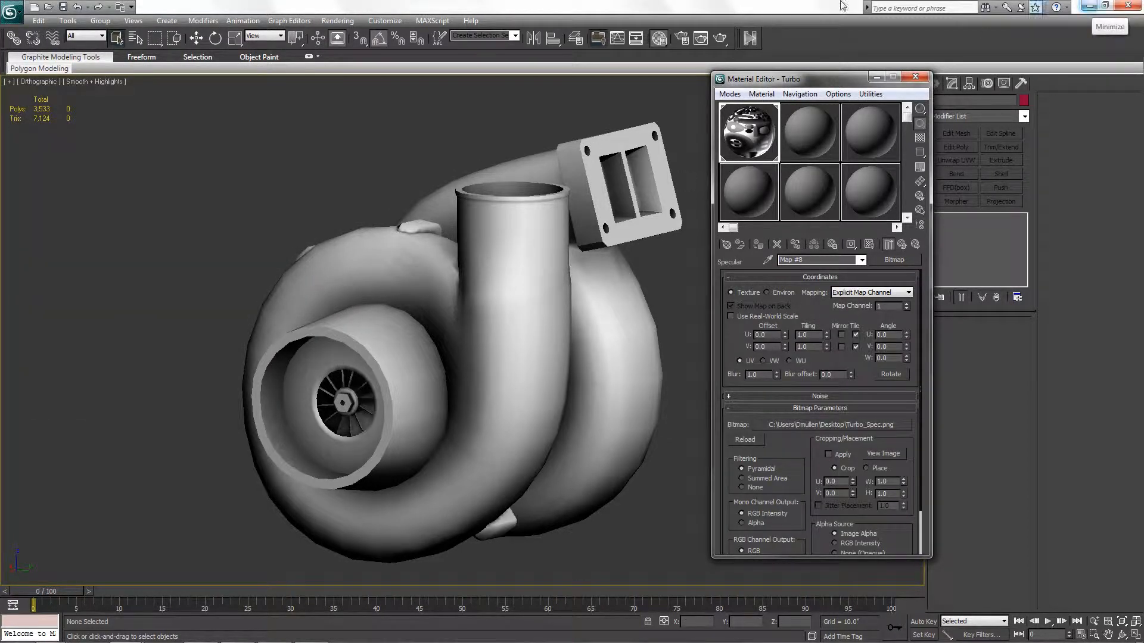
click(19, 15)
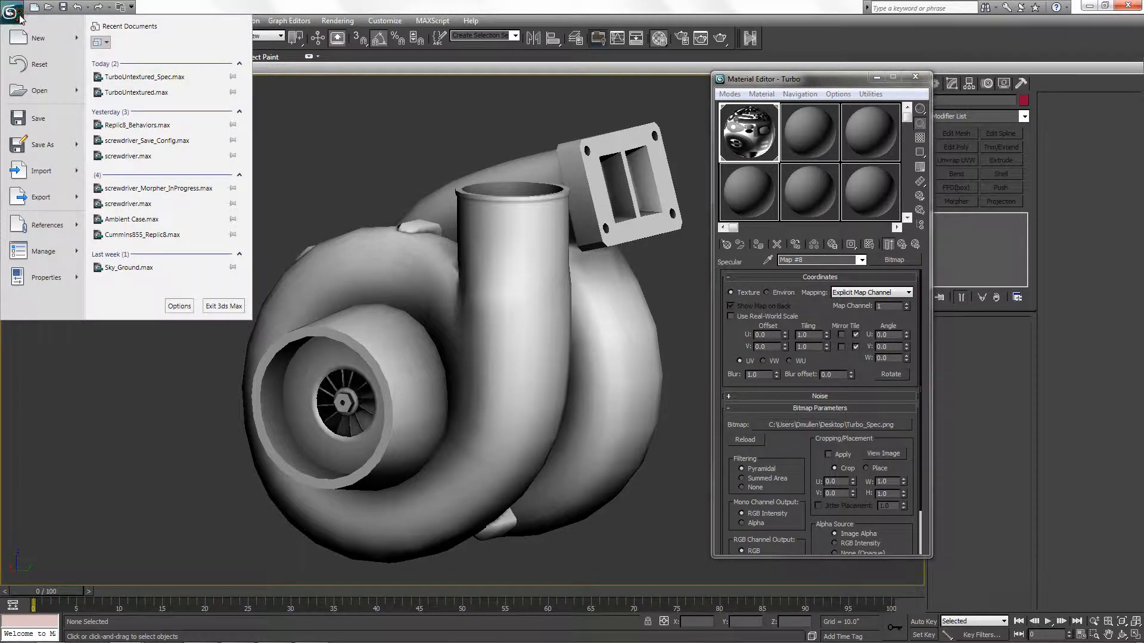
click(17, 13)
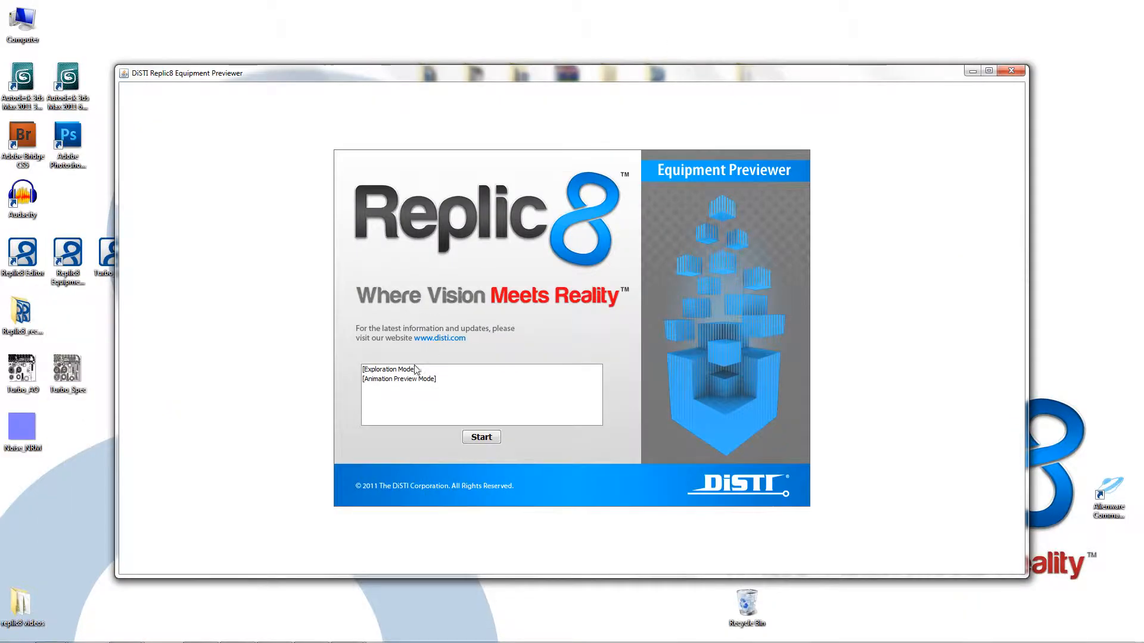
Start Exploration Mode in the Replic8 Equipment Previewer and examine the turbocharger's textured surface from several angles and distances.
double_click(415, 369)
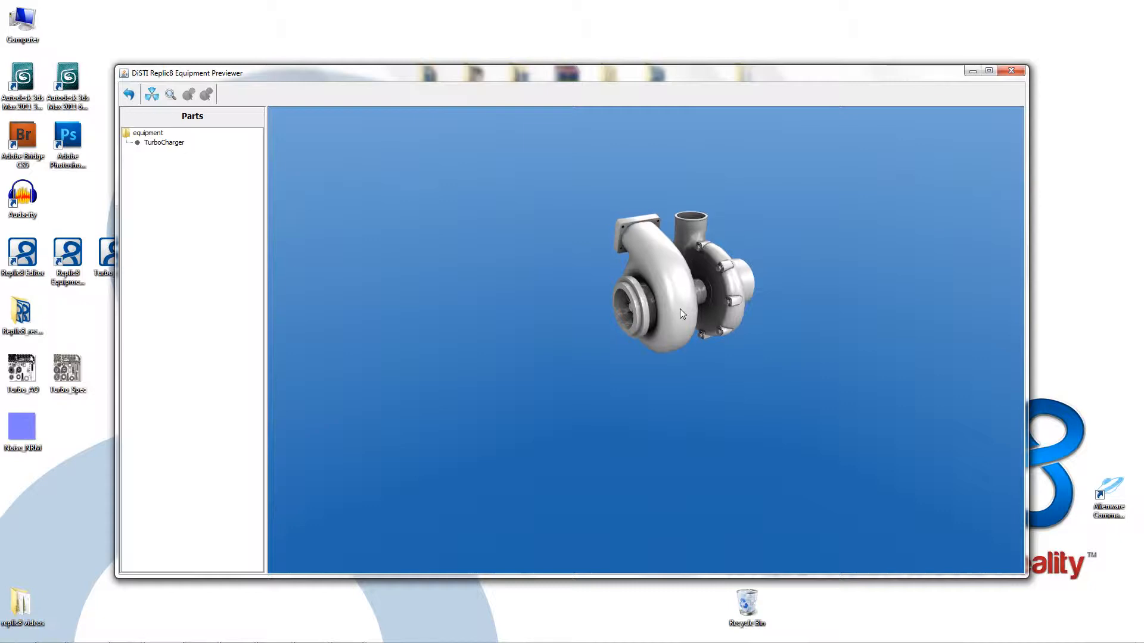
middle_drag(721, 251, 695, 339)
drag(732, 350, 559, 271)
scroll(708, 335, up, 5)
scroll(589, 279, down, 3)
middle_drag(559, 270, 648, 391)
mouse_move(648, 391)
mouse_down()
mouse_move(624, 396)
mouse_move(643, 380)
mouse_move(641, 341)
mouse_move(676, 333)
mouse_move(720, 380)
mouse_move(722, 403)
mouse_move(710, 376)
mouse_move(750, 365)
mouse_move(717, 421)
mouse_move(540, 393)
mouse_move(507, 403)
mouse_move(561, 370)
mouse_move(590, 395)
mouse_move(628, 398)
mouse_move(599, 403)
mouse_move(673, 387)
mouse_move(655, 401)
mouse_up()
scroll(635, 391, up, 5)
scroll(634, 397, down, 5)
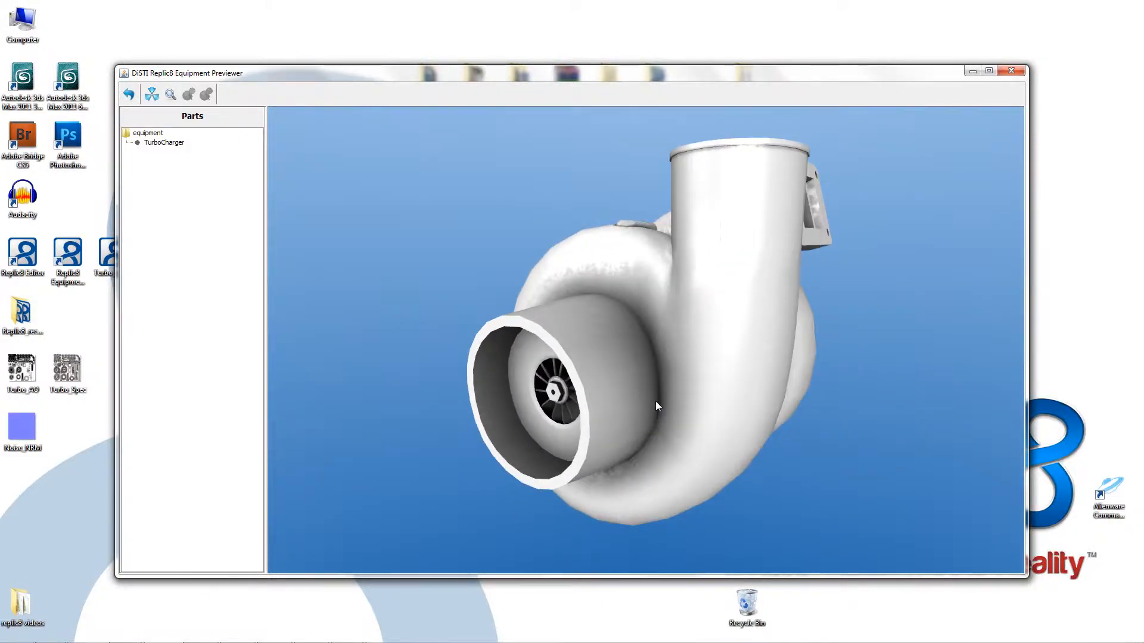
drag(600, 435, 614, 429)
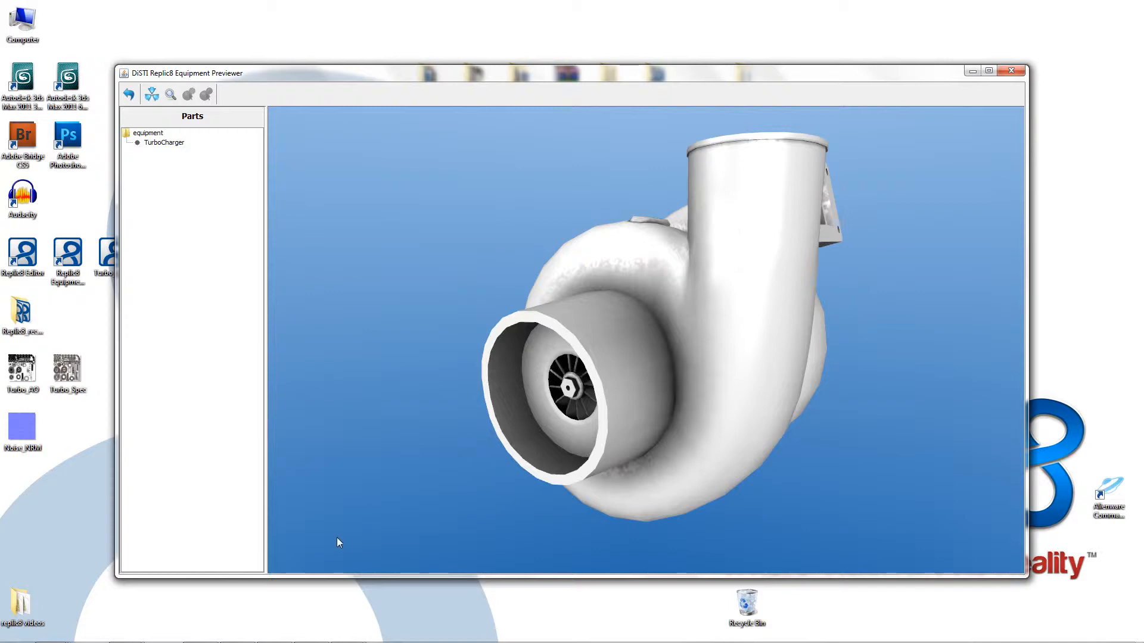